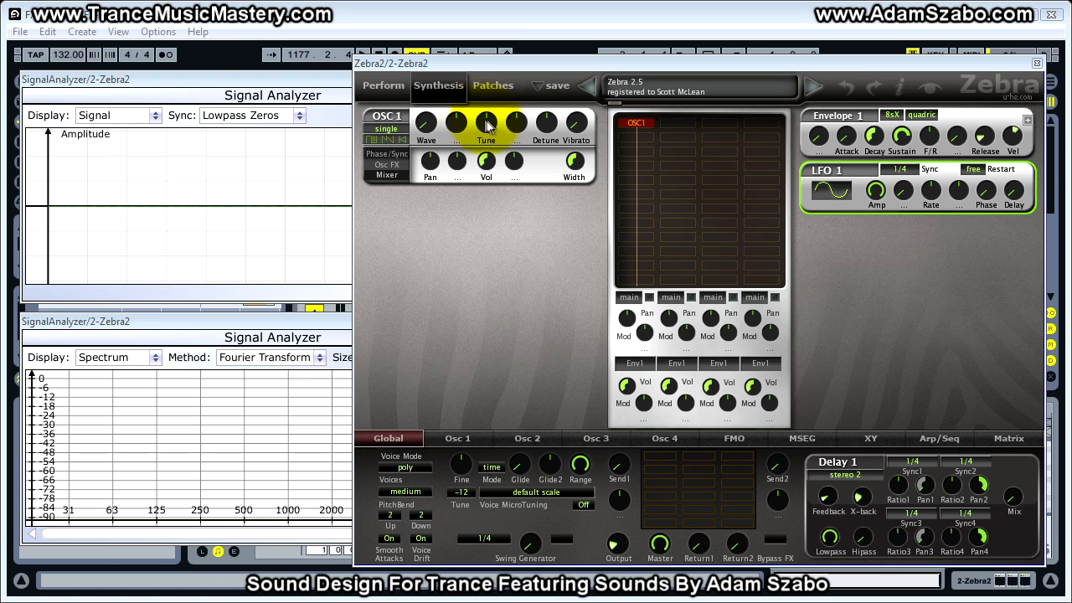
# Raise oscillator 1's Tune well above centre and assign MMix1 as its tuning modulation source
pyautogui.moveTo(489, 124); pyautogui.dragTo(489, 105)
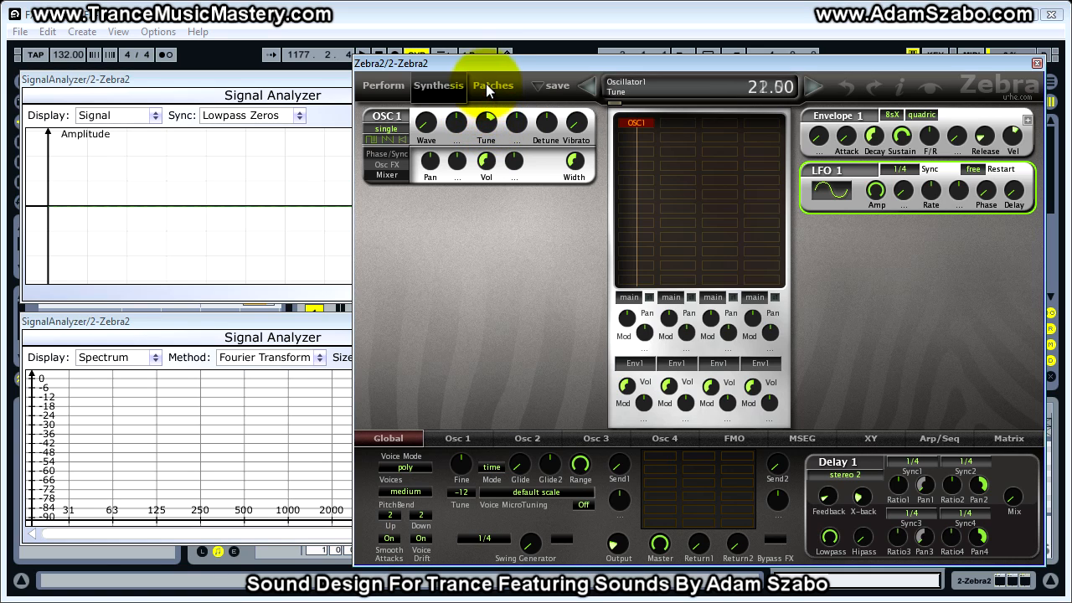
pyautogui.moveTo(486, 67); pyautogui.dragTo(486, 71)
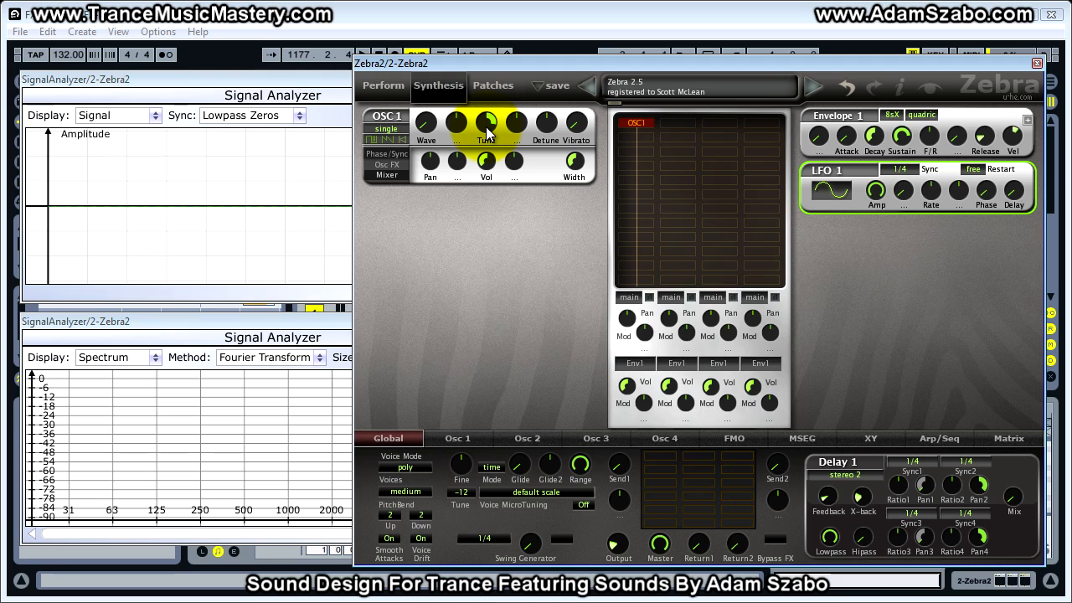
pyautogui.moveTo(488, 133); pyautogui.dragTo(488, 133)
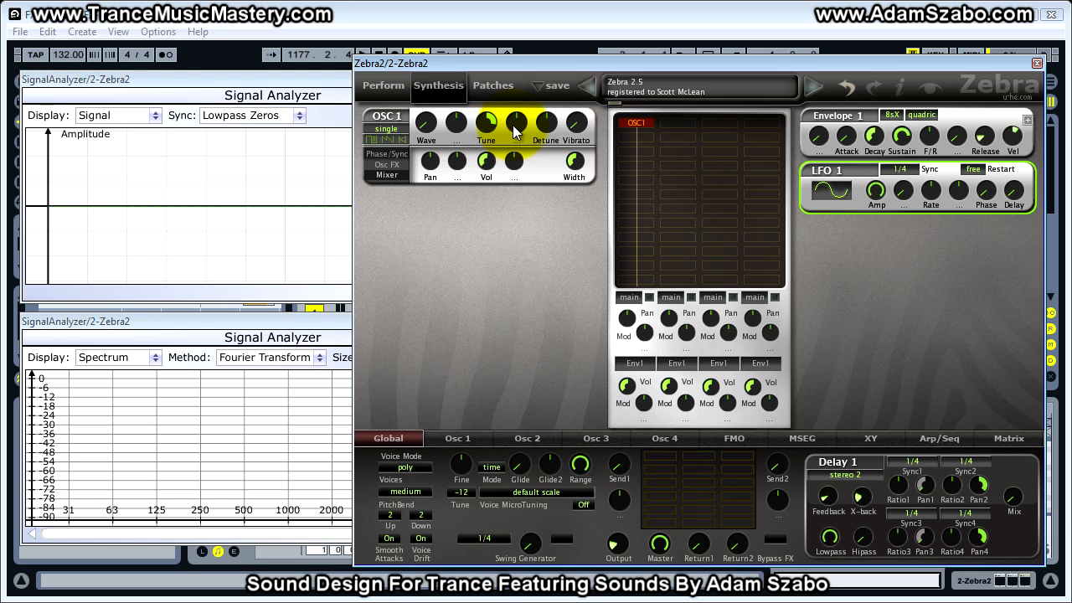
pyautogui.click(513, 124)
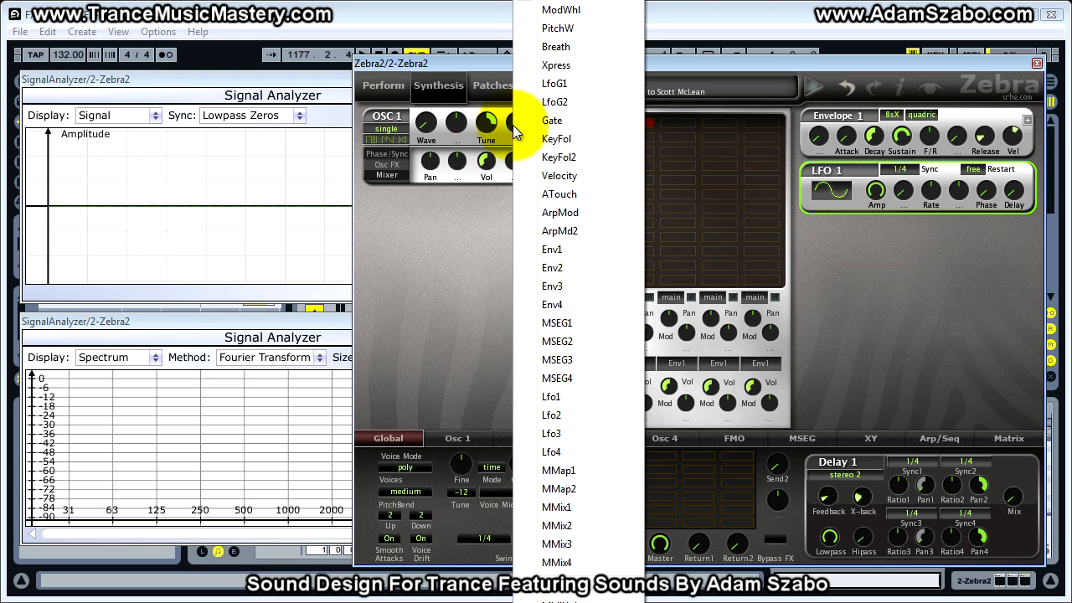
pyautogui.click(575, 508)
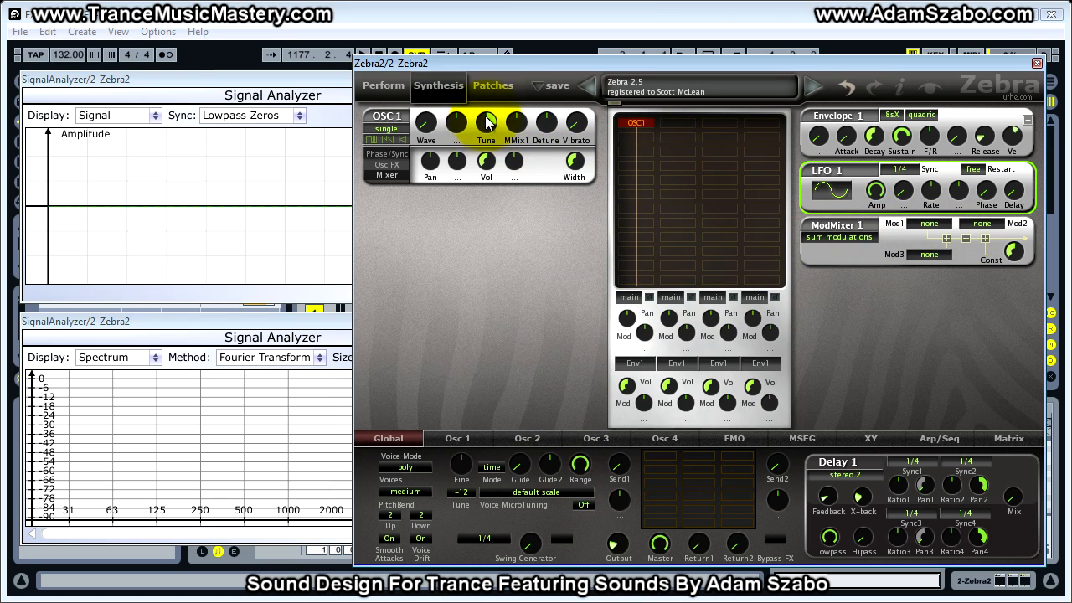
# Feed Env2 into ModMixer 1 as Mod1 with the constant at minimum, and raise oscillator 1's MMix1 tuning modulation depth
pyautogui.click(921, 225)
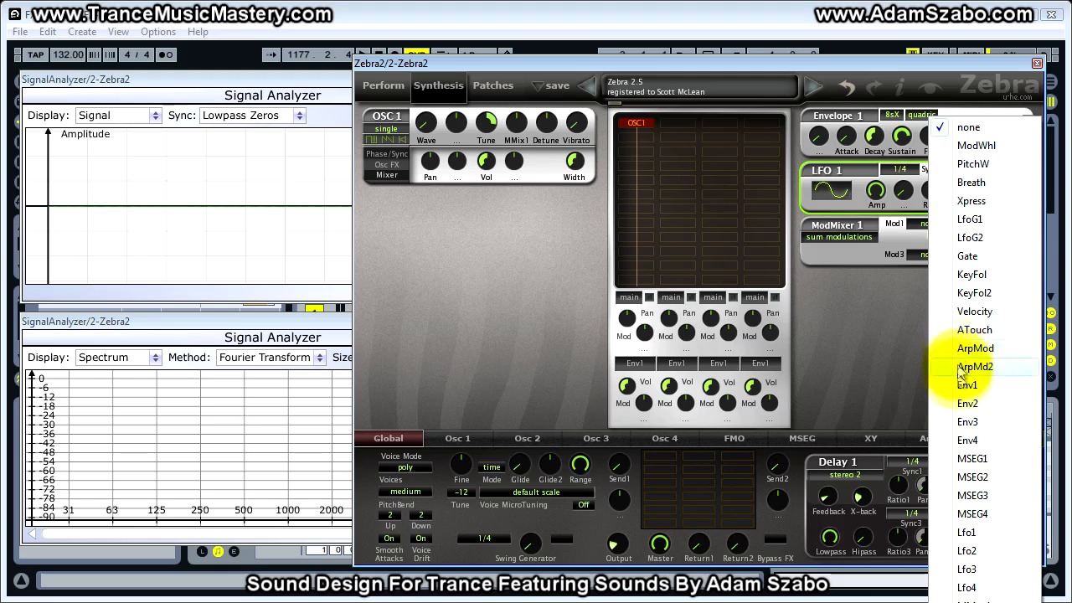
pyautogui.click(965, 405)
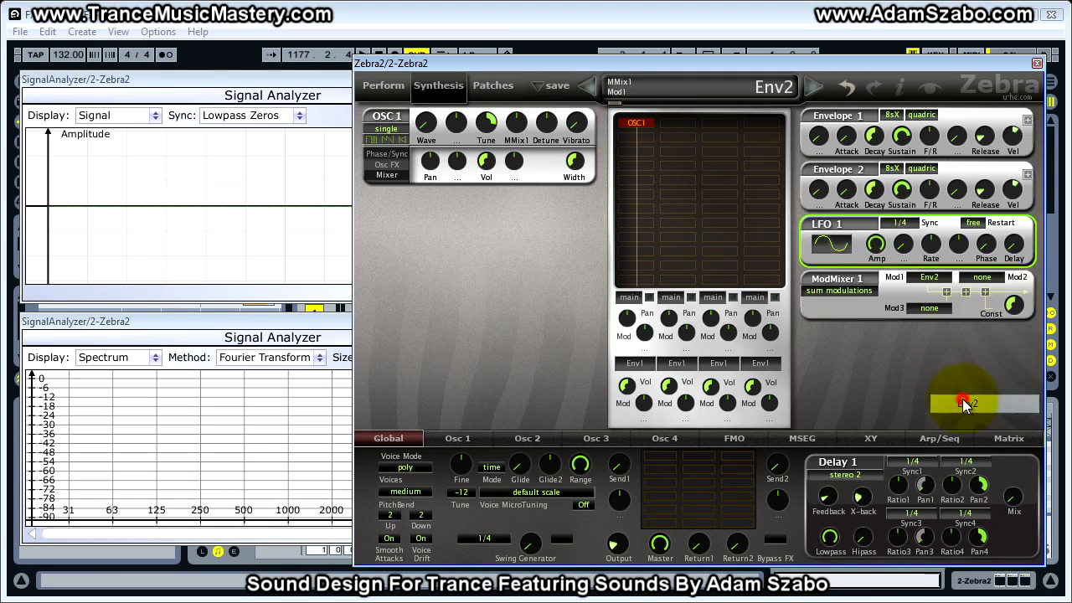
pyautogui.click(1016, 306)
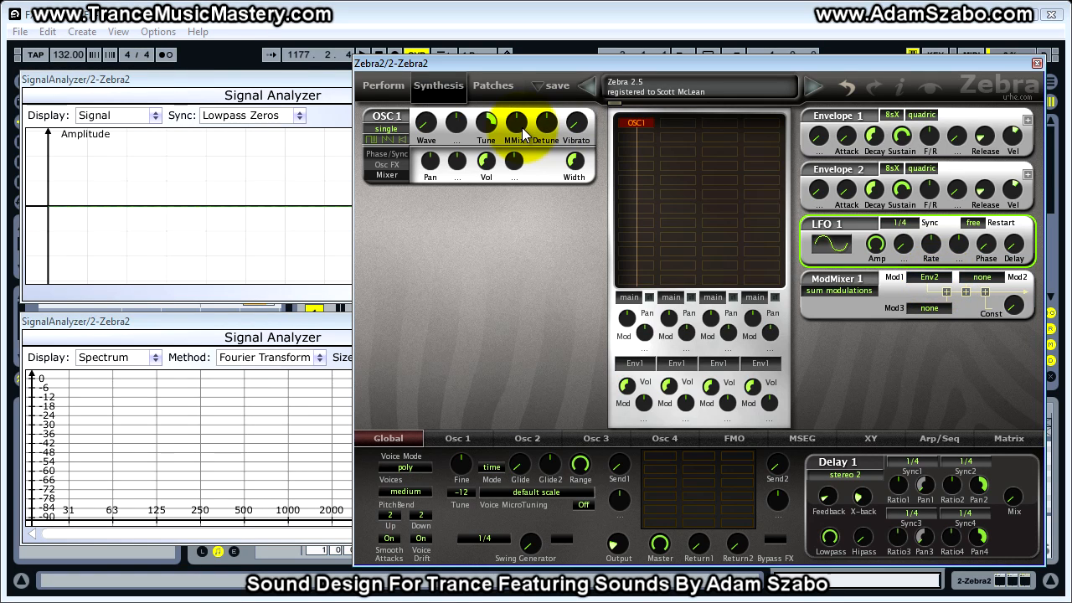
pyautogui.moveTo(519, 134)
pyautogui.mouseDown()
pyautogui.moveTo(519, 120)
pyautogui.moveTo(519, 163)
pyautogui.moveTo(515, 125)
pyautogui.mouseUp()
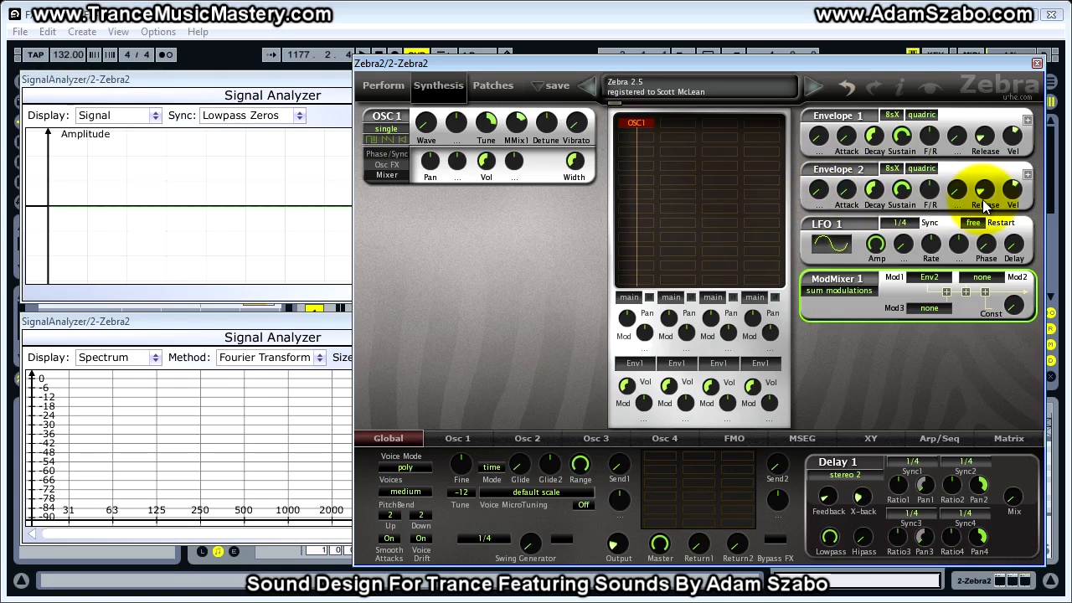
# Set Envelope 2's velocity sensitivity to zero, its sustain to minimum and its decay to maximum
pyautogui.moveTo(1017, 196); pyautogui.dragTo(1017, 201)
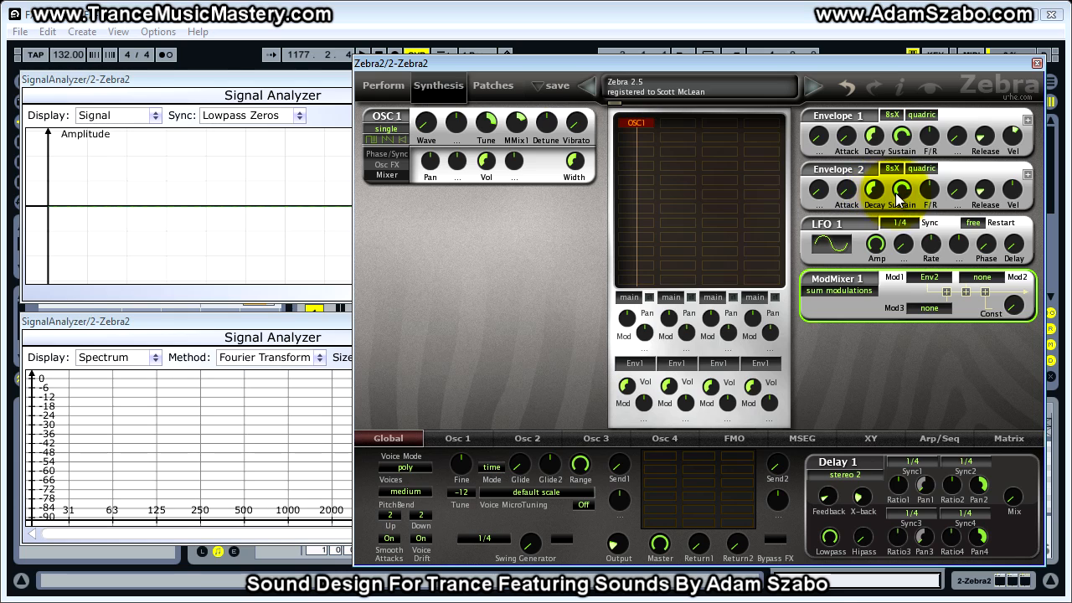
pyautogui.moveTo(903, 192); pyautogui.dragTo(898, 278)
pyautogui.moveTo(873, 189); pyautogui.dragTo(867, 77)
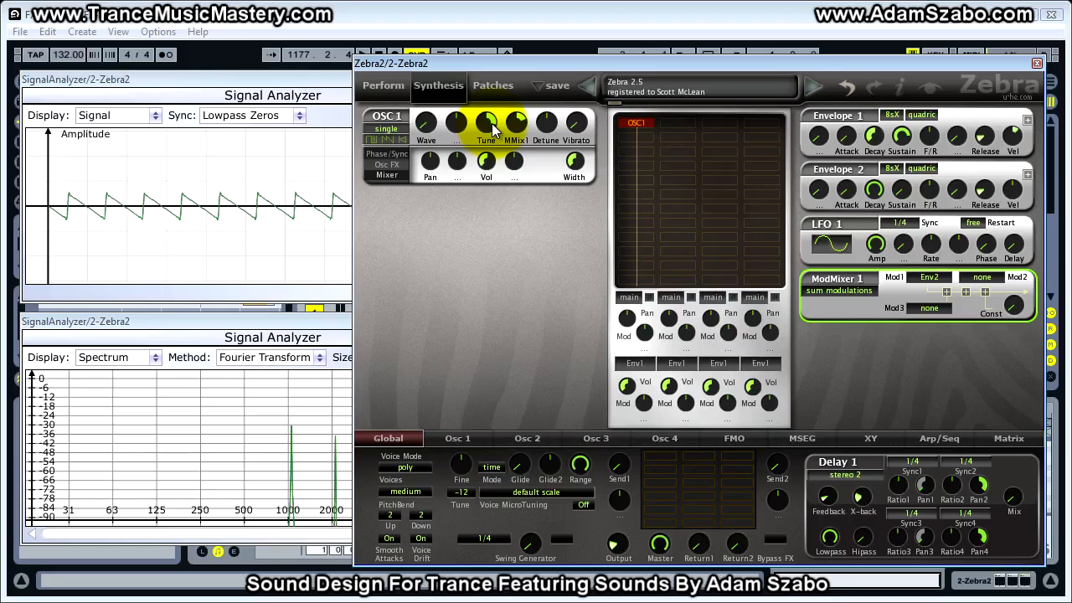
# Bring the spectrum analyzer forward to examine its full frequency range, and return to the synth
pyautogui.click(295, 321)
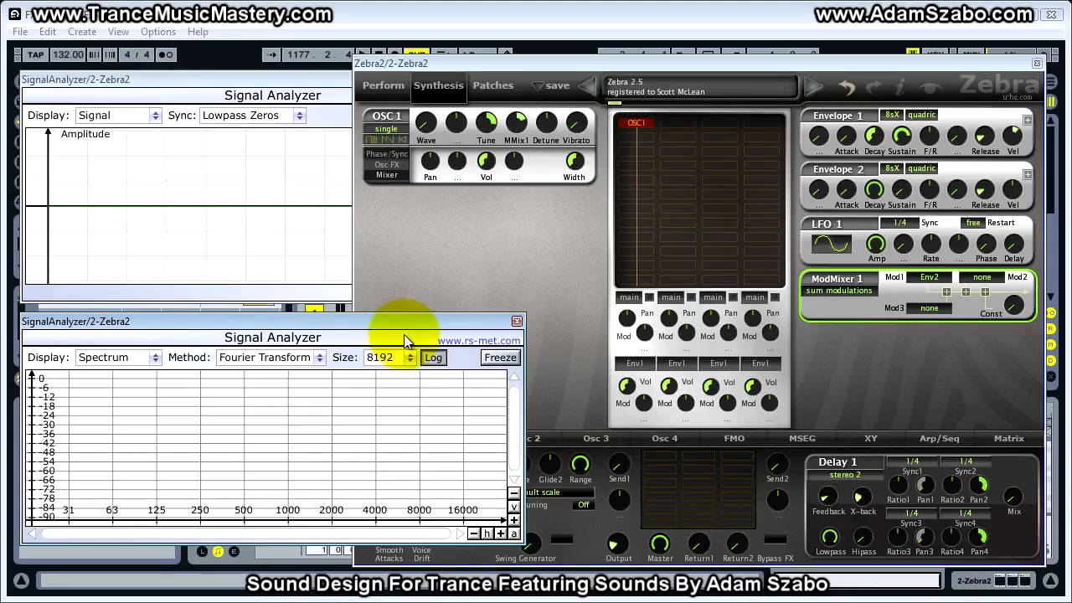
pyautogui.click(539, 269)
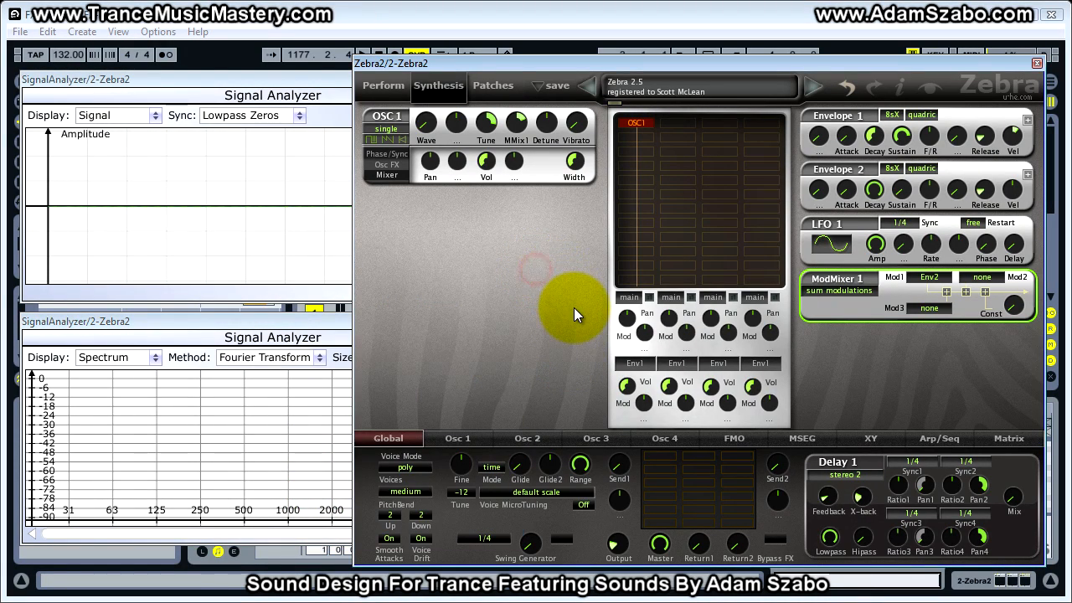
# Reshape oscillator 1's Wave 1 into a triangle with a low start point, a centre peak and no extra side handles
pyautogui.click(459, 437)
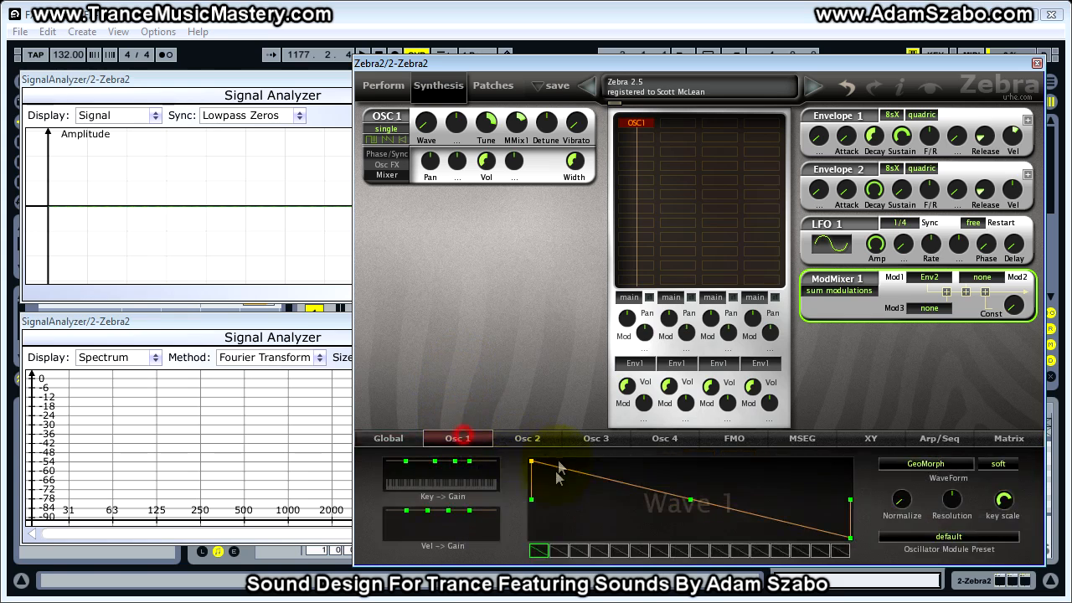
pyautogui.moveTo(532, 463); pyautogui.dragTo(531, 538)
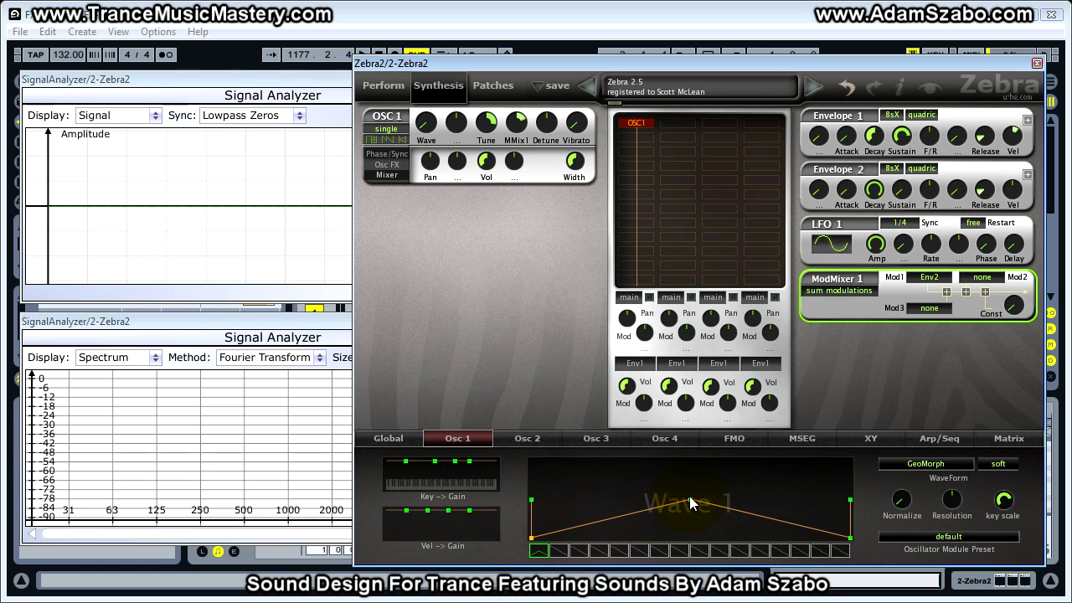
pyautogui.moveTo(691, 505); pyautogui.dragTo(692, 455)
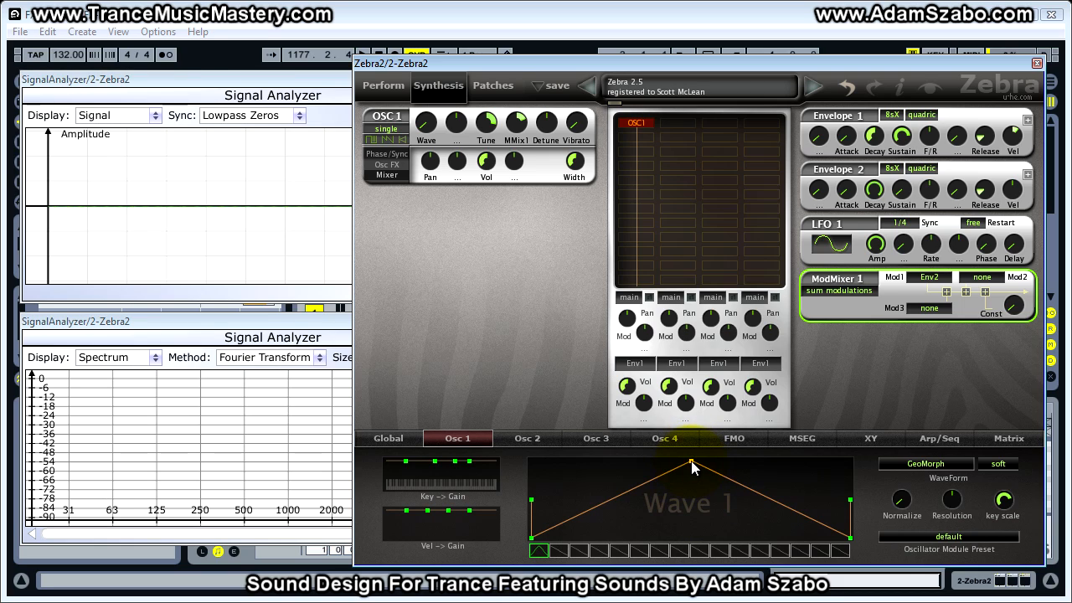
pyautogui.doubleClick(531, 500)
pyautogui.moveTo(691, 461); pyautogui.dragTo(690, 458)
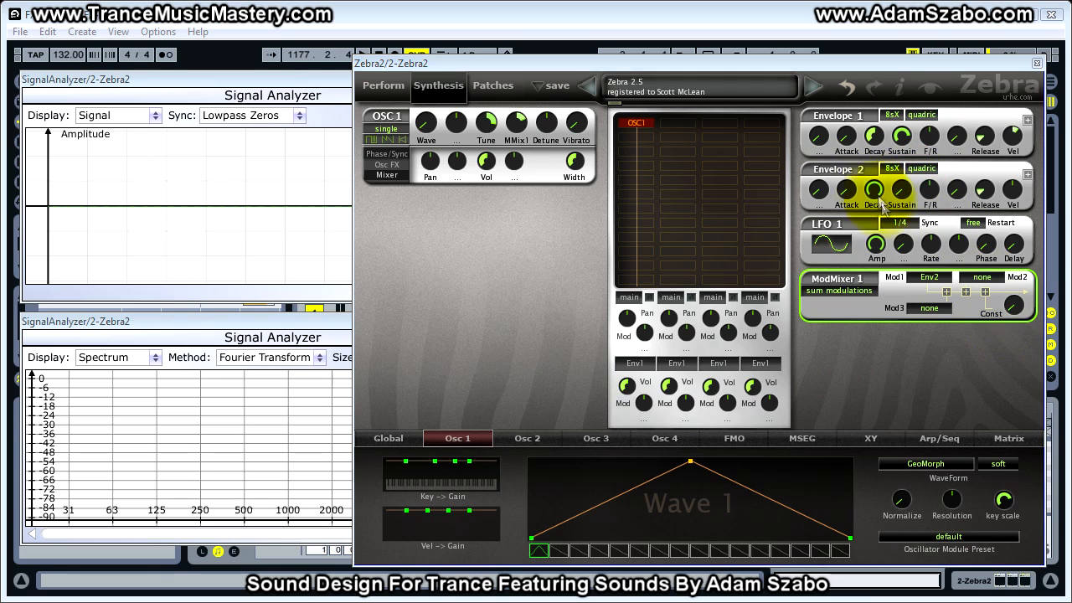
# Set Envelope 1's attack to about 27.5, decay to minimum and sustain to maximum, and lengthen its release
pyautogui.moveTo(847, 140)
pyautogui.mouseDown()
pyautogui.moveTo(847, 128)
pyautogui.moveTo(848, 149)
pyautogui.mouseUp()
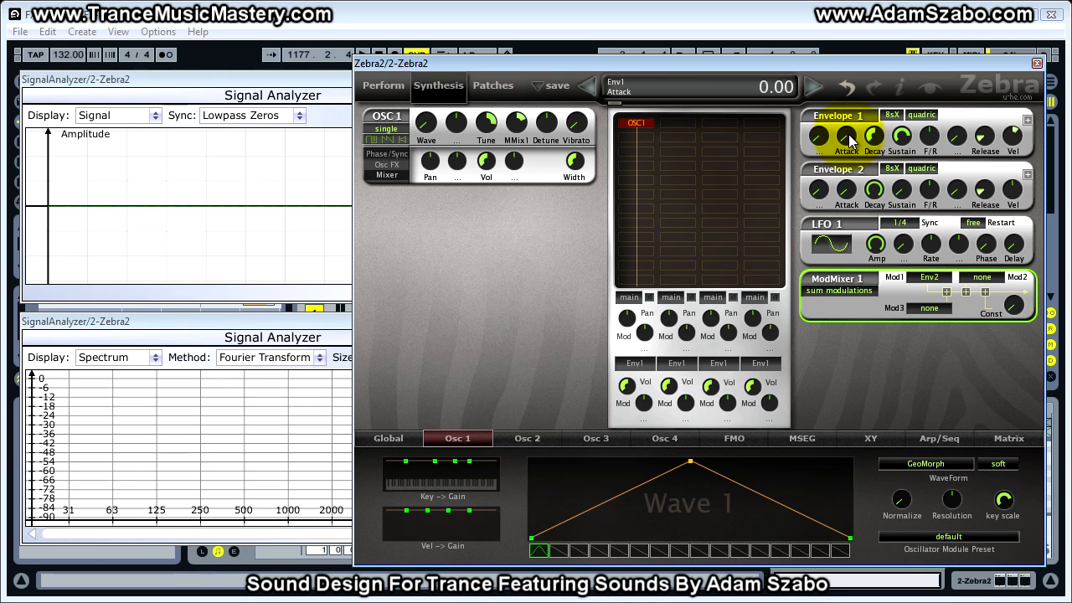
pyautogui.moveTo(849, 136); pyautogui.dragTo(833, 88)
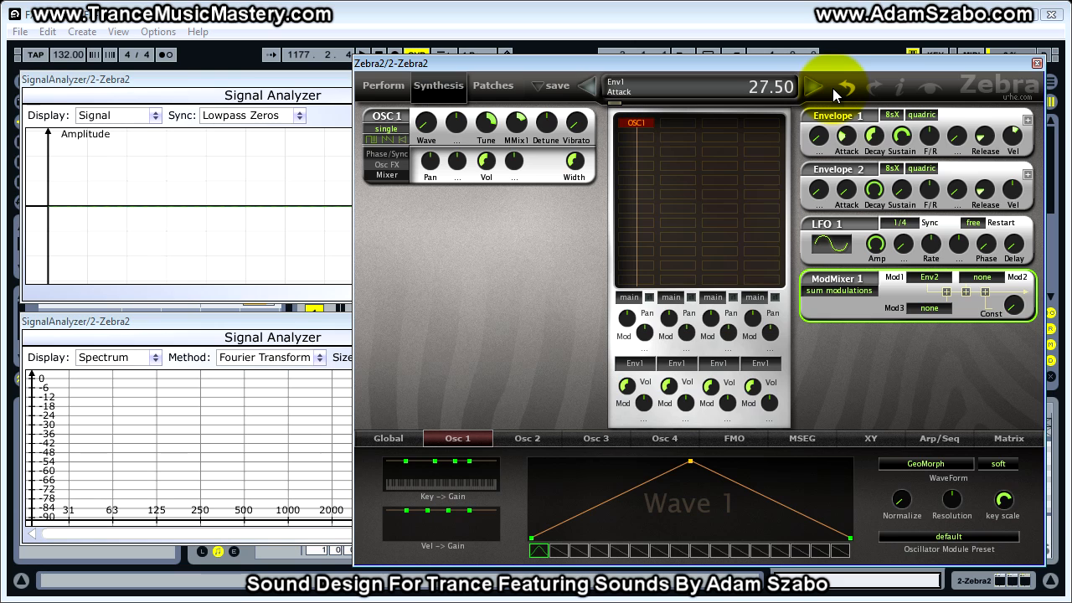
pyautogui.click(877, 138)
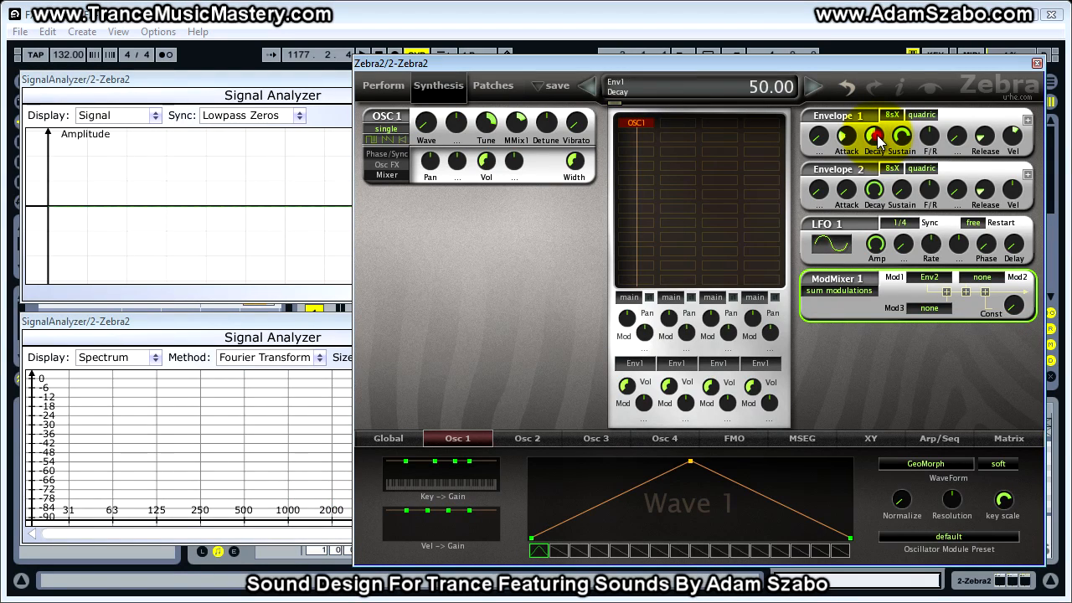
pyautogui.click(902, 136)
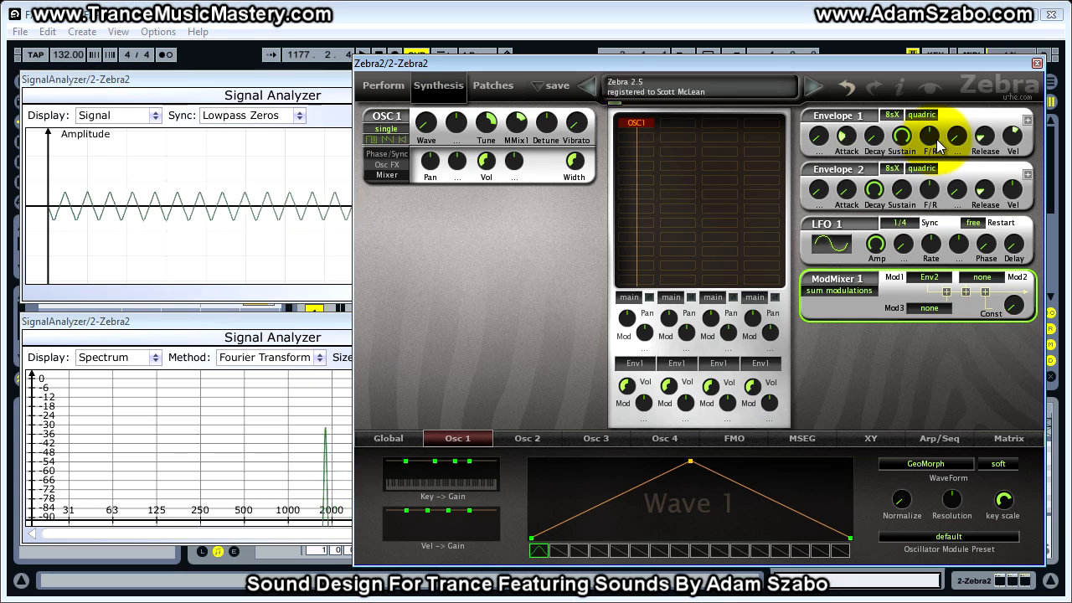
pyautogui.moveTo(989, 138); pyautogui.dragTo(987, 118)
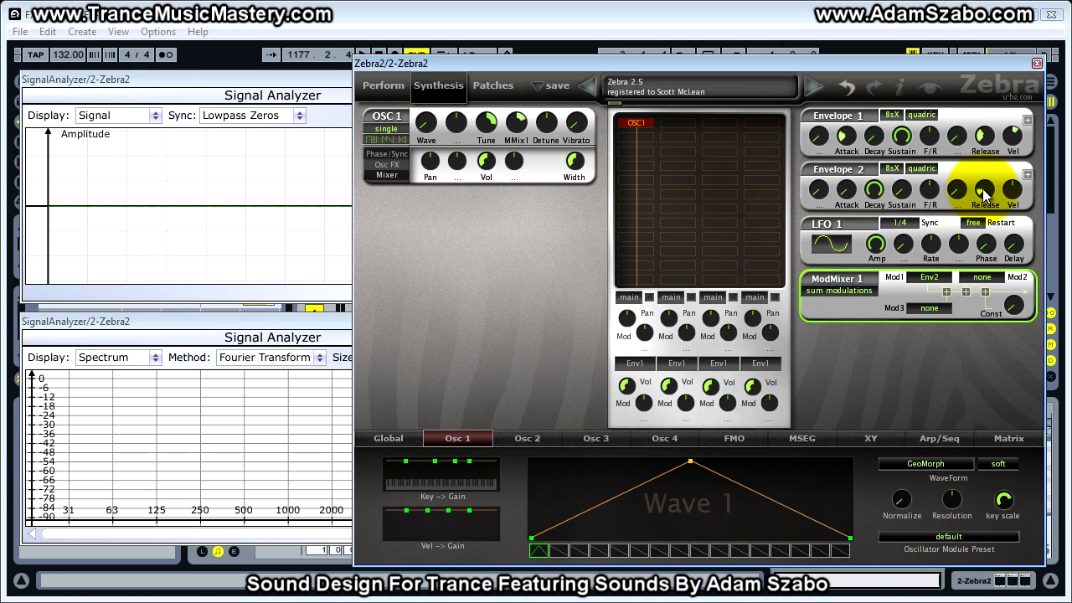
# Set Envelope 2's release to maximum and Envelope 1's velocity sensitivity to zero
pyautogui.moveTo(985, 193)
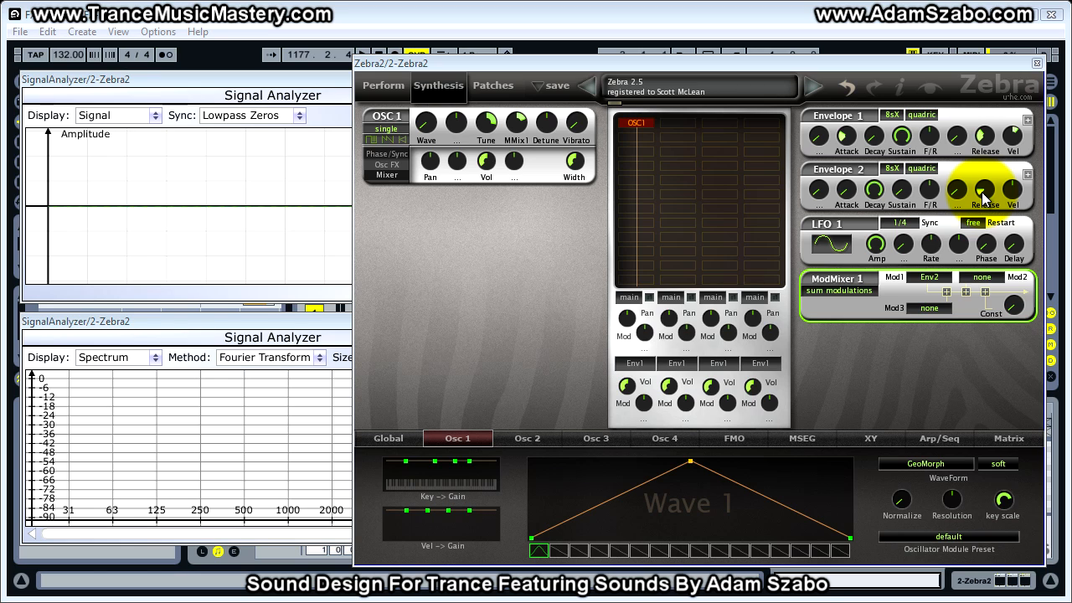
pyautogui.moveTo(981, 192); pyautogui.dragTo(957, 113)
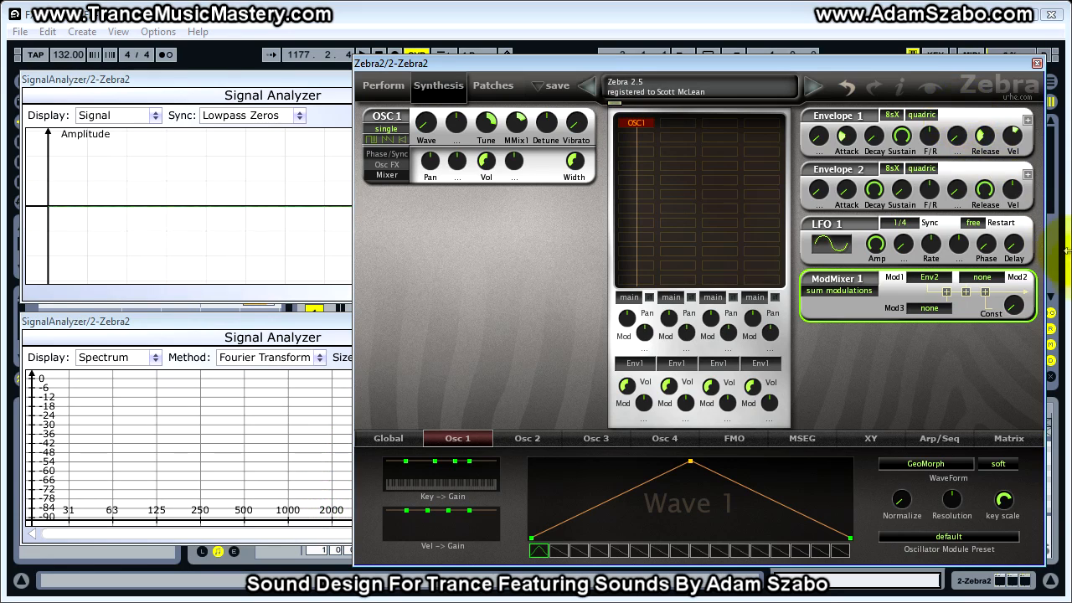
pyautogui.click(1015, 138)
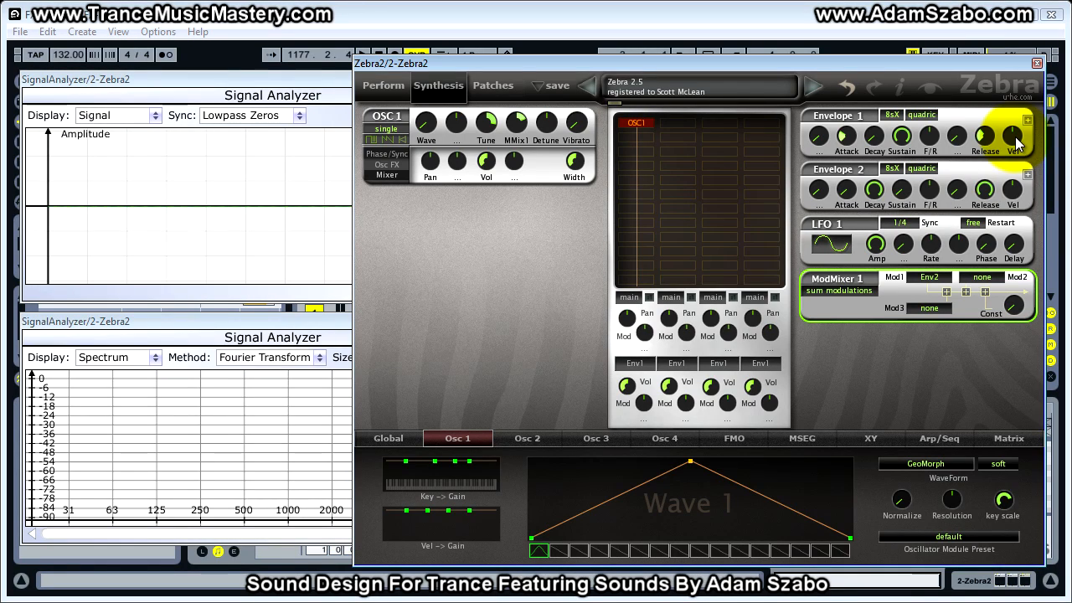
# Set the timebase of both Envelope 1 and Envelope 2 to 4/1
pyautogui.click(894, 116)
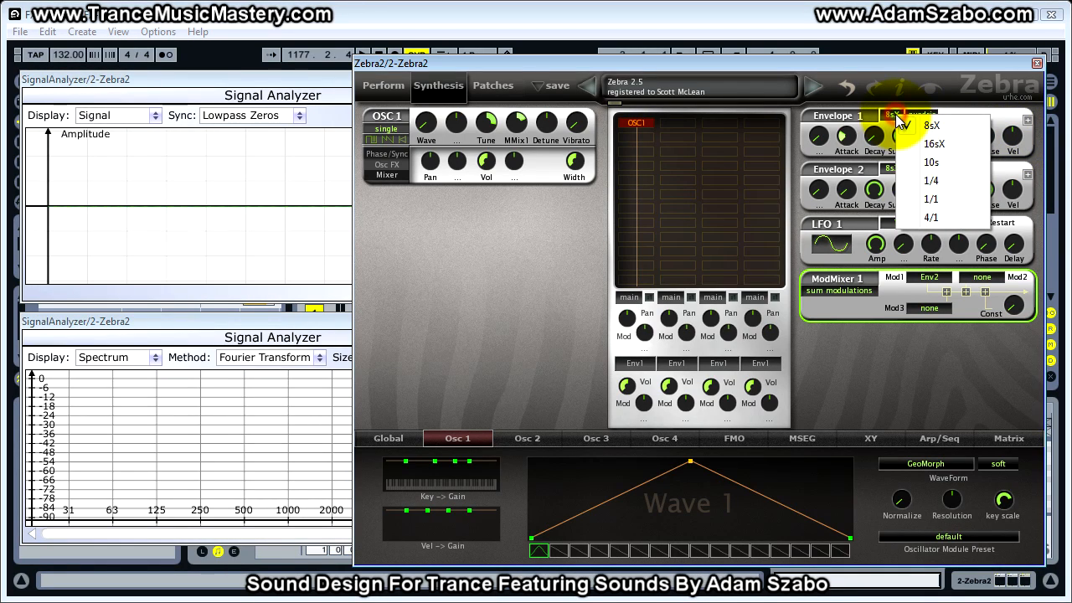
pyautogui.click(933, 216)
pyautogui.click(893, 168)
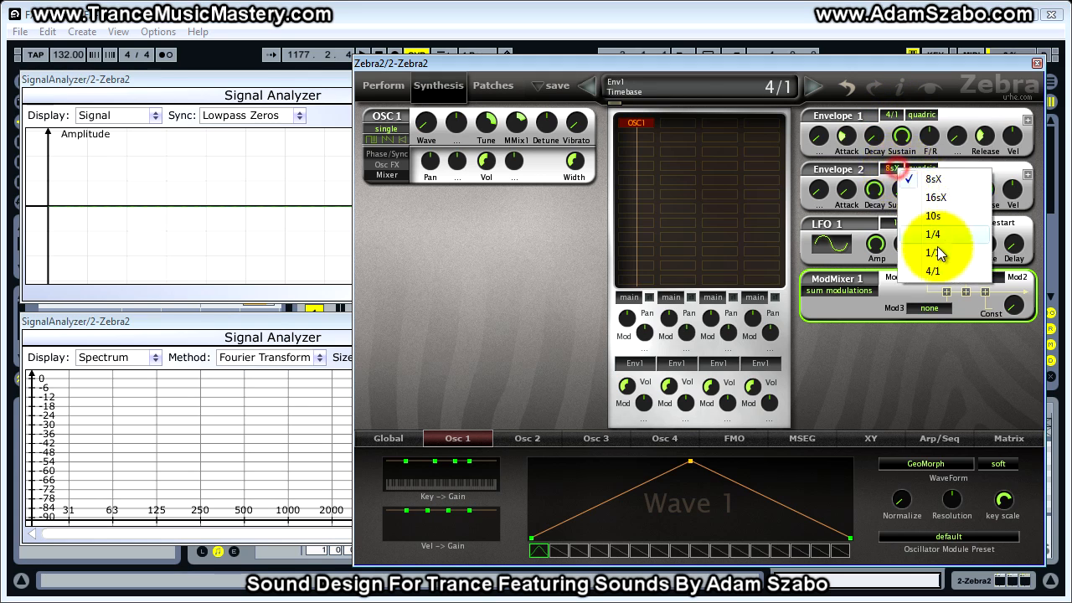
pyautogui.click(939, 270)
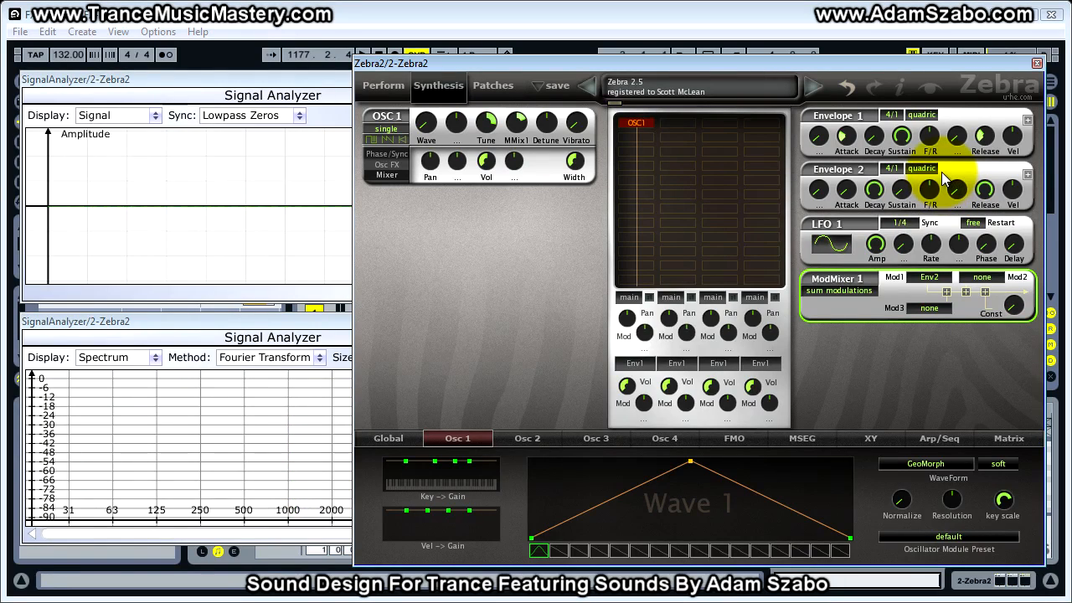
pyautogui.click(206, 91)
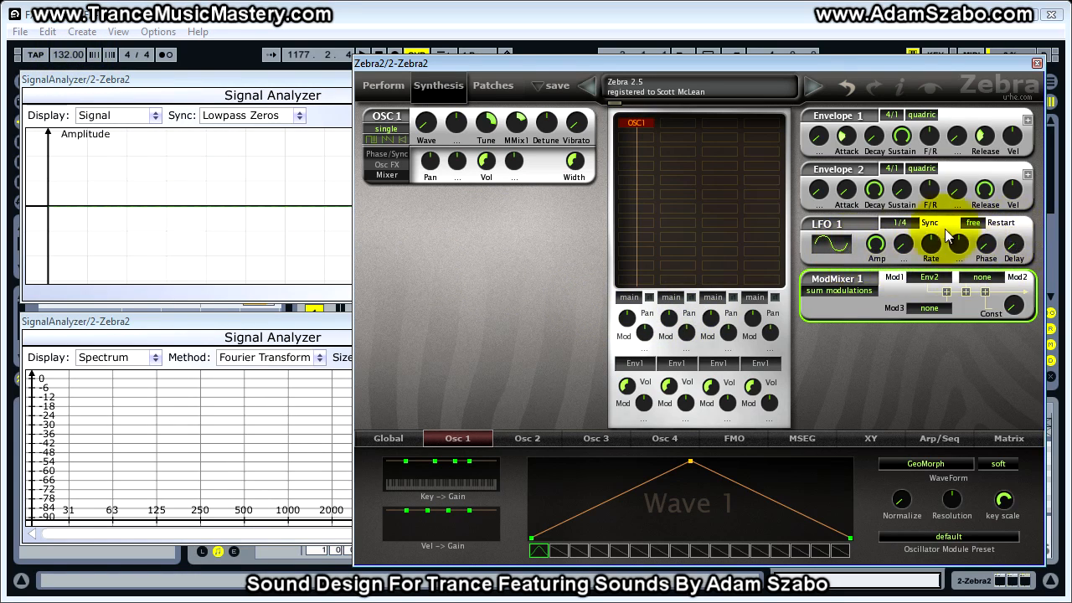
# Assign Lfo1 as ModMixer 1's Mod2 source and set LFO 1 to a sqr lo-hi waveform synced at 1/16
pyautogui.click(983, 278)
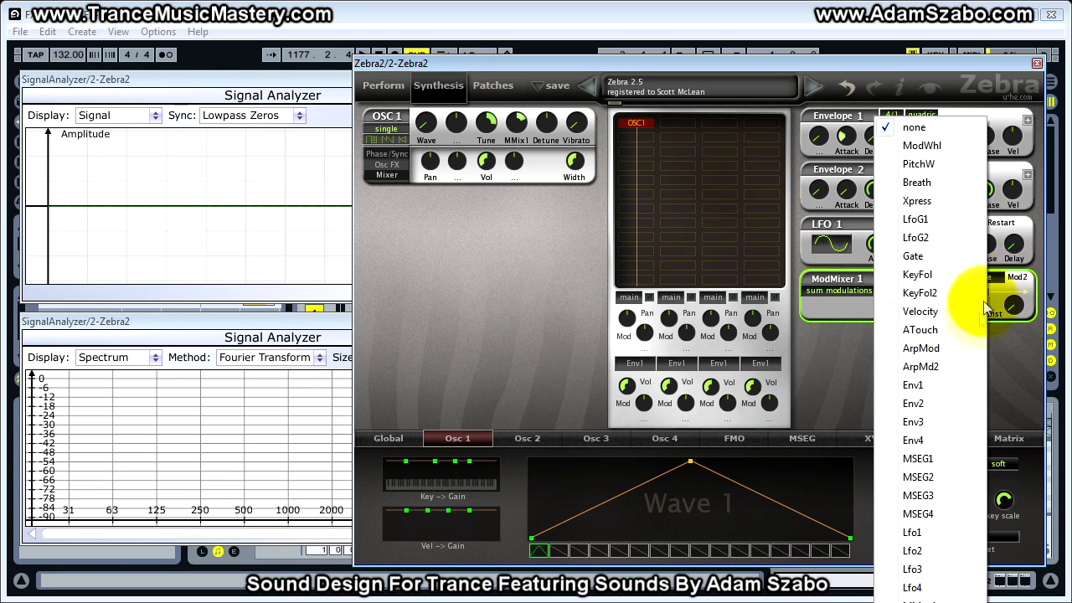
pyautogui.click(917, 531)
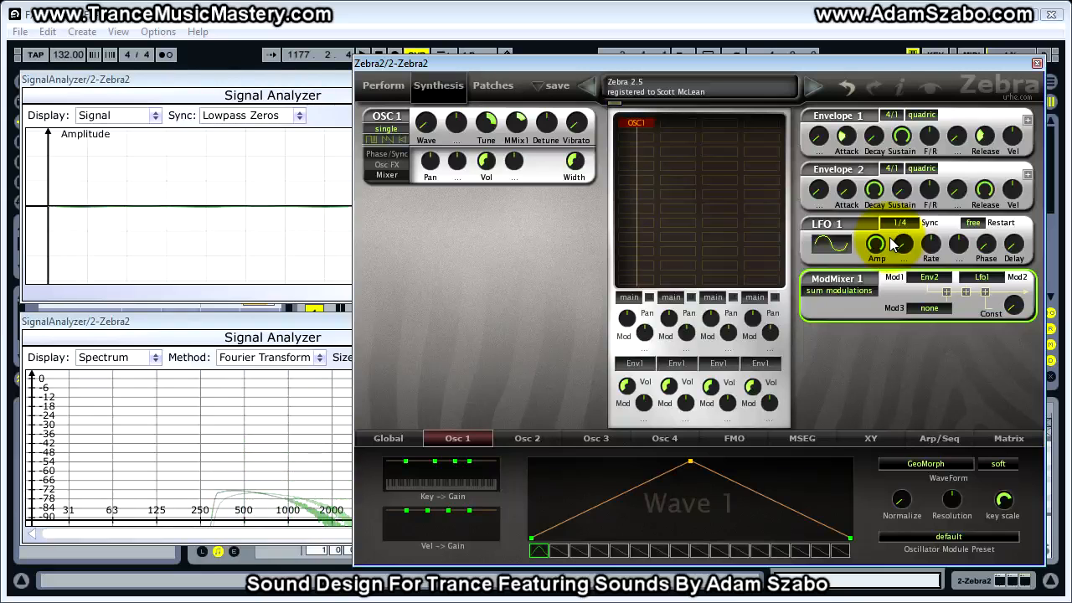
pyautogui.click(904, 224)
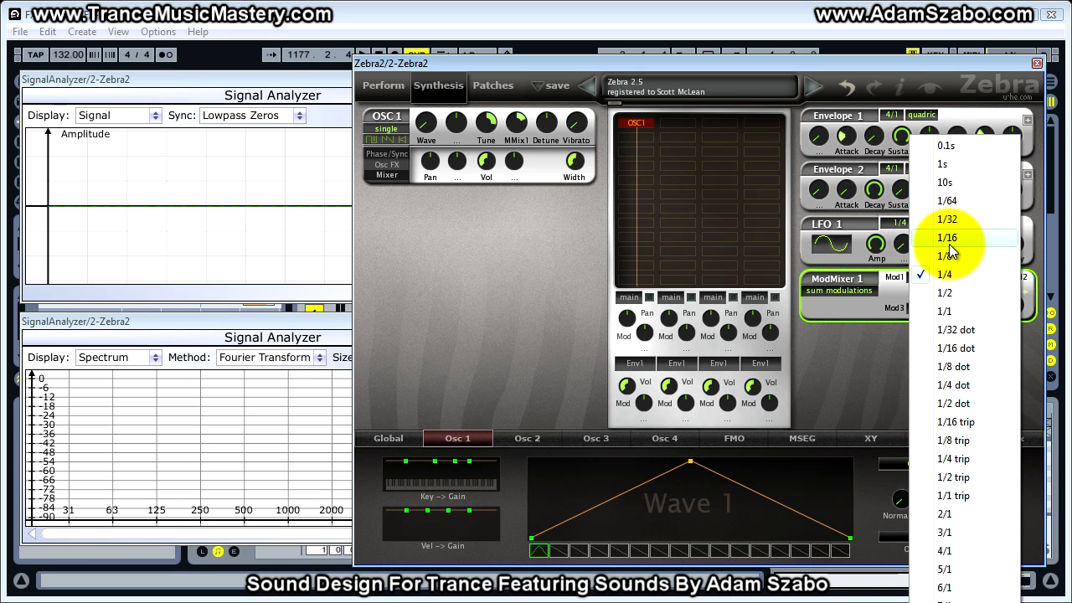
pyautogui.click(948, 240)
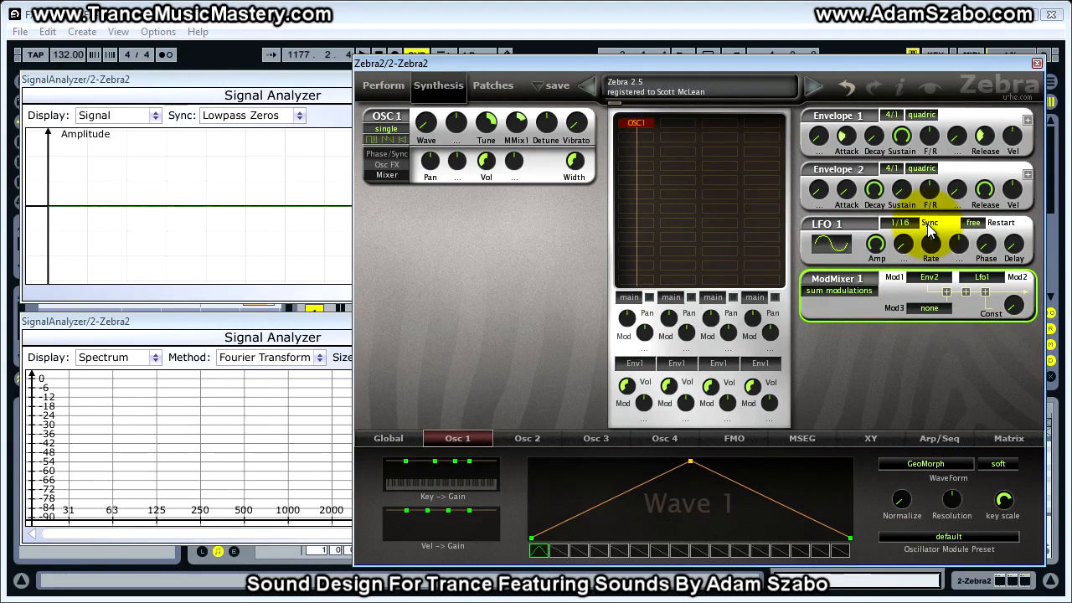
pyautogui.click(841, 249)
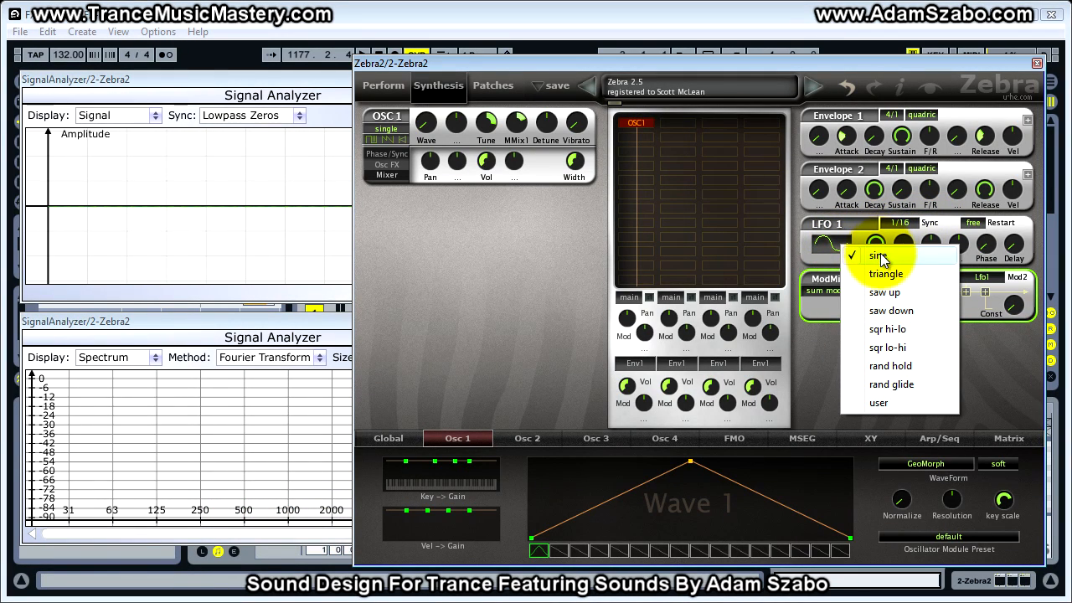
pyautogui.click(907, 348)
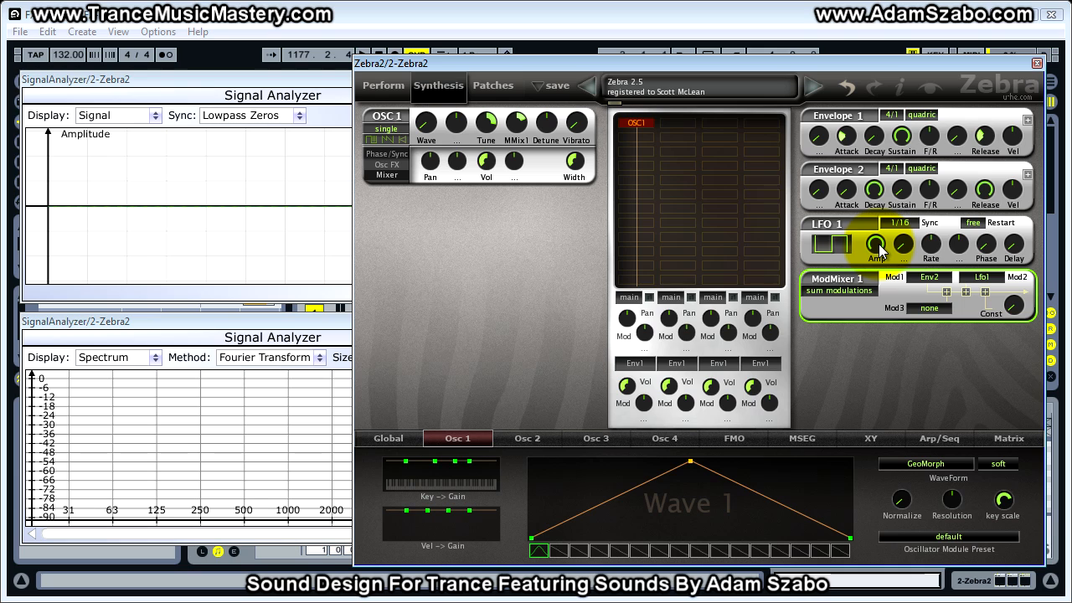
# Lower LFO 1's amplitude to a small amount
pyautogui.moveTo(879, 249); pyautogui.dragTo(876, 272)
pyautogui.moveTo(871, 312); pyautogui.dragTo(876, 218)
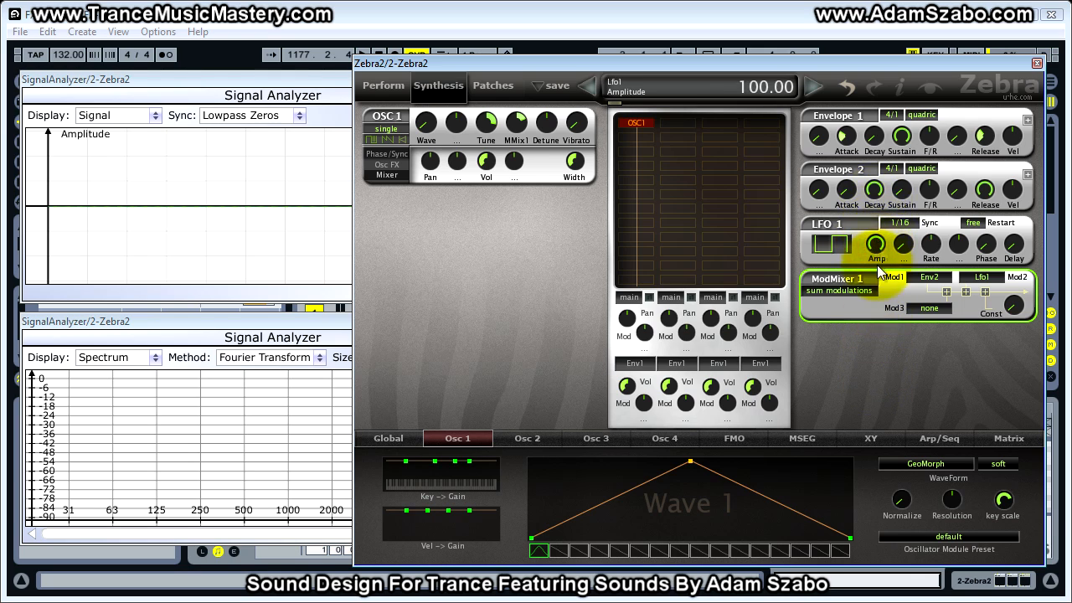
pyautogui.moveTo(879, 249)
pyautogui.mouseDown()
pyautogui.moveTo(882, 240)
pyautogui.moveTo(880, 337)
pyautogui.moveTo(873, 263)
pyautogui.mouseUp()
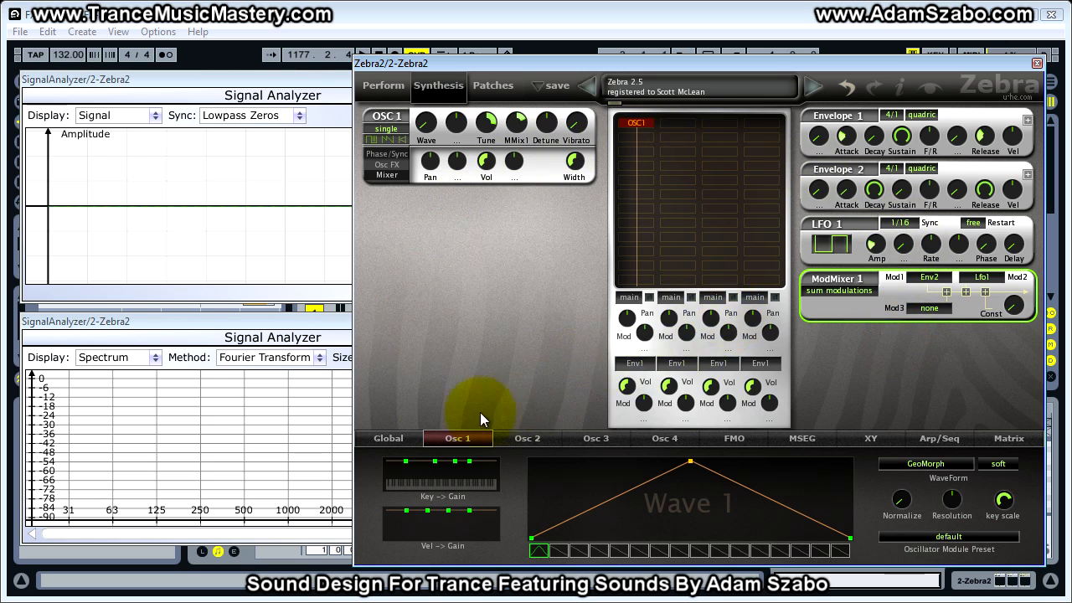
# Add Delay1 to the first slot of the global effects grid and set its Sync1 to 1/1
pyautogui.click(399, 441)
pyautogui.click(647, 461)
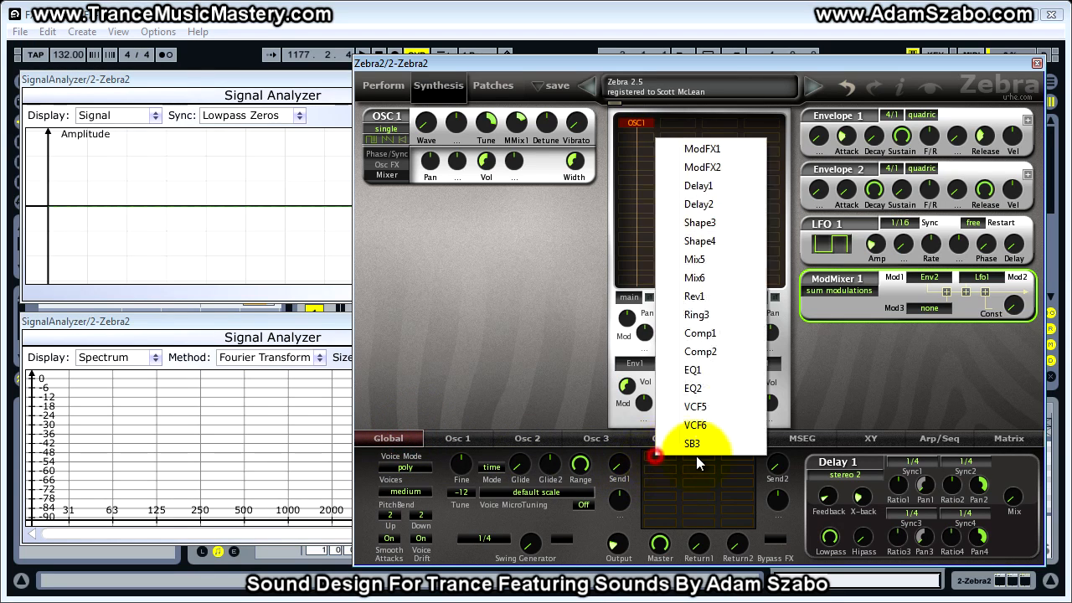
pyautogui.click(728, 185)
pyautogui.click(912, 462)
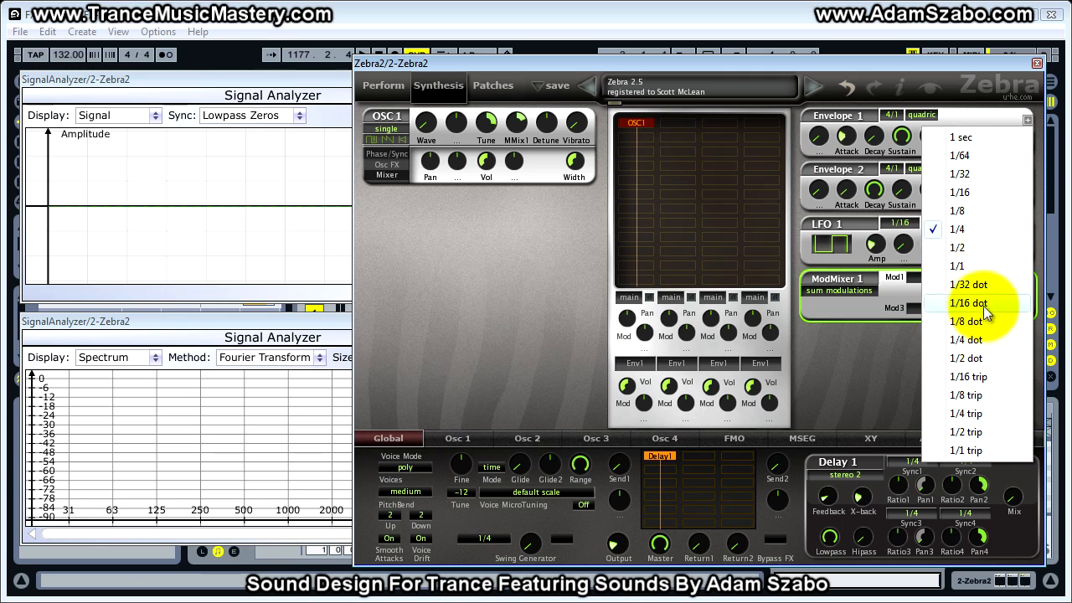
pyautogui.click(968, 268)
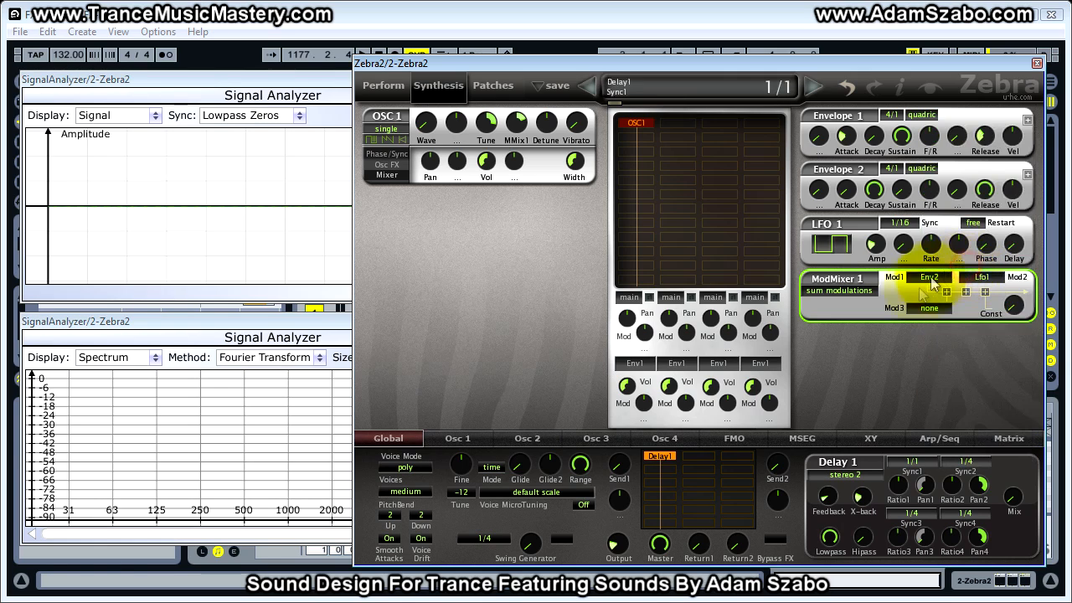
pyautogui.click(911, 461)
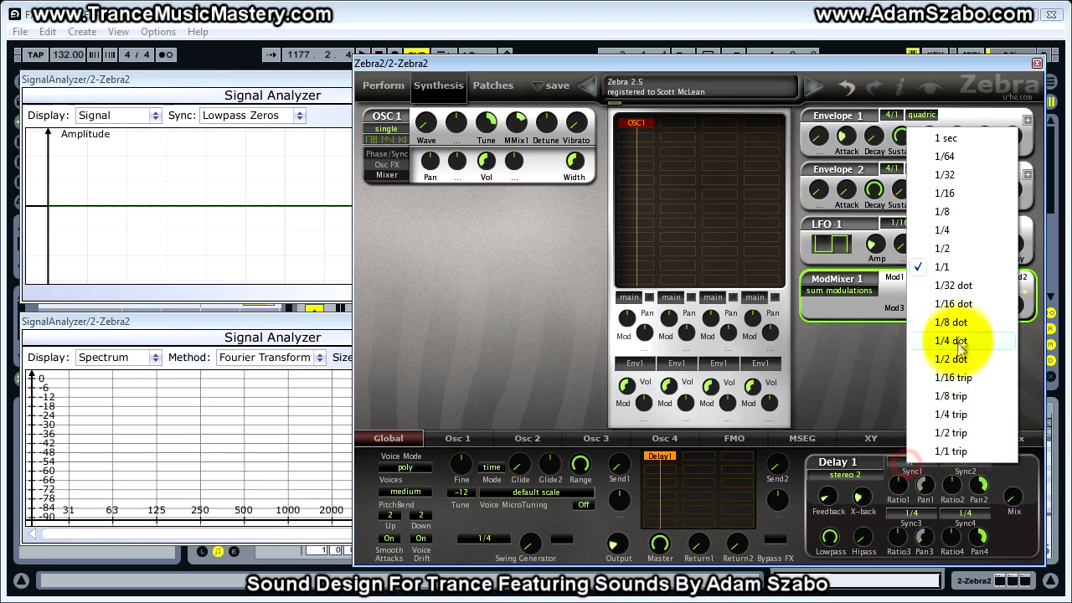
pyautogui.click(953, 270)
pyautogui.click(915, 459)
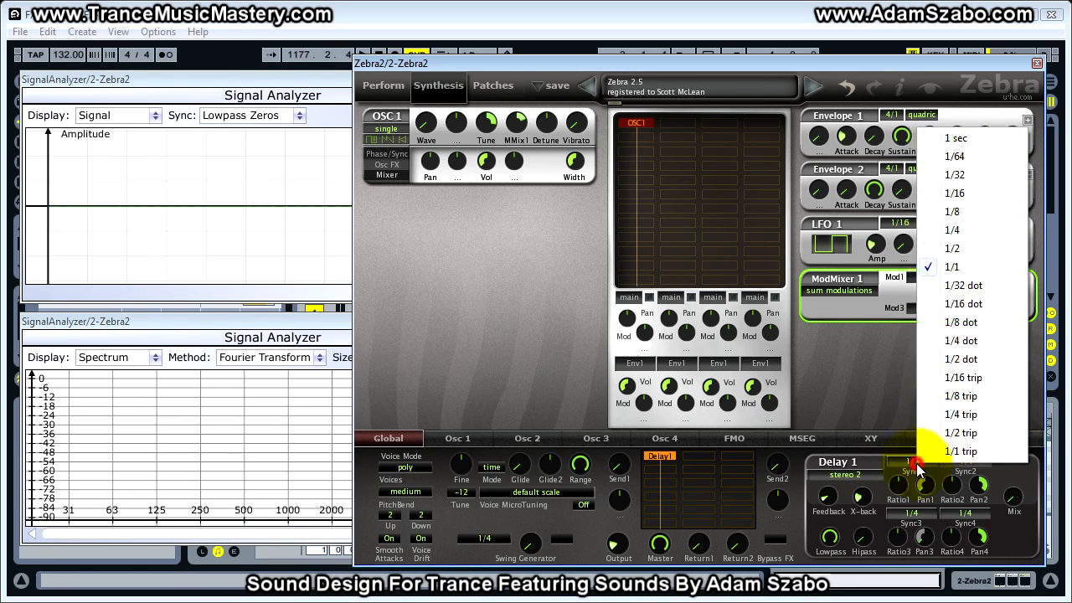
pyautogui.click(955, 267)
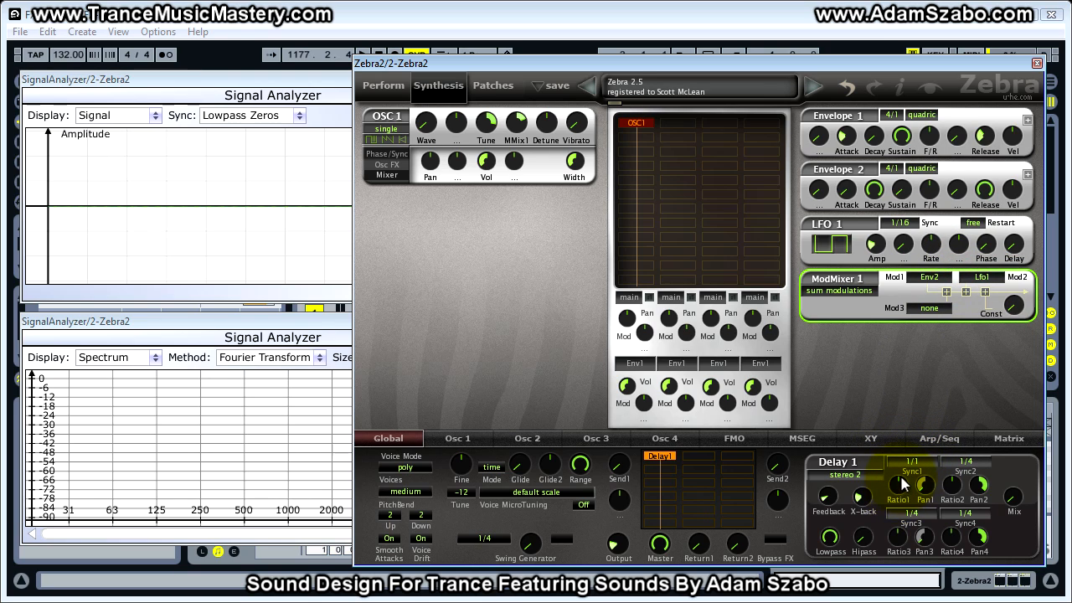
# Raise Delay 1's Ratio1 and set its Sync2 to 1/2
pyautogui.moveTo(900, 494); pyautogui.dragTo(894, 403)
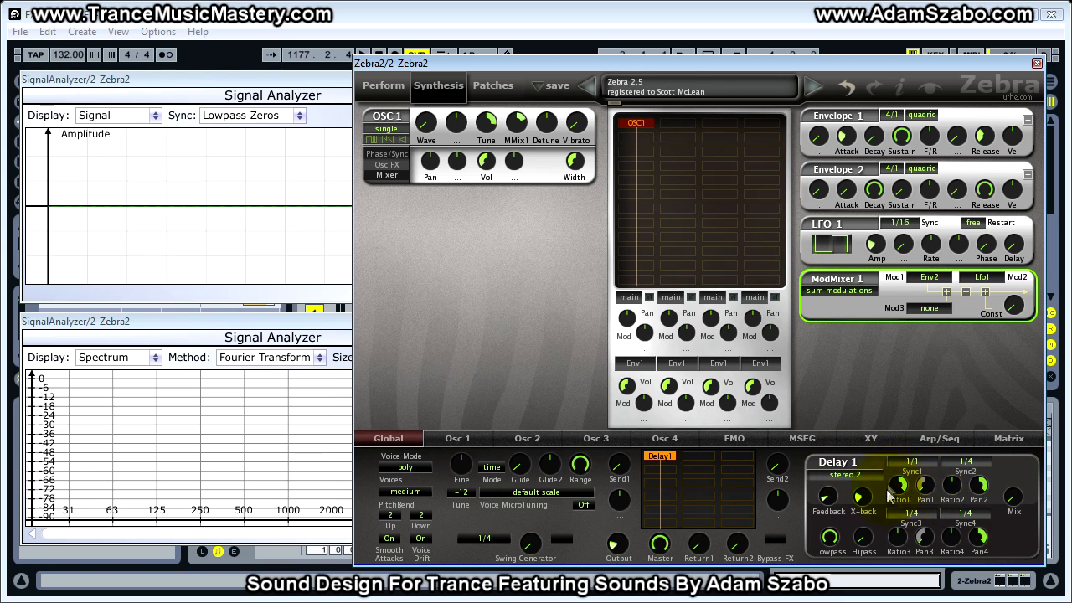
pyautogui.click(967, 462)
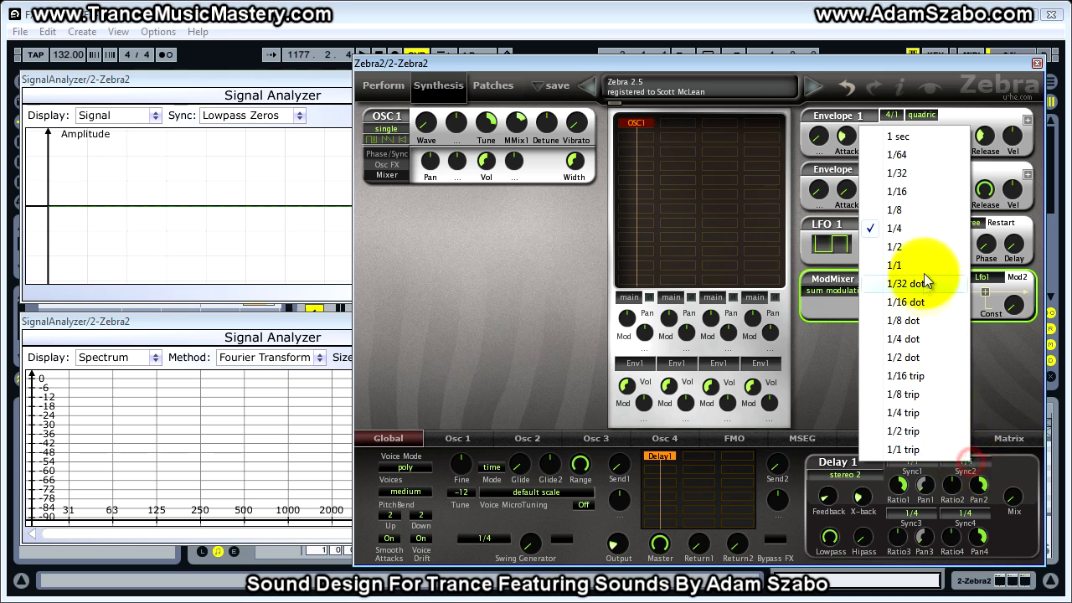
pyautogui.click(922, 248)
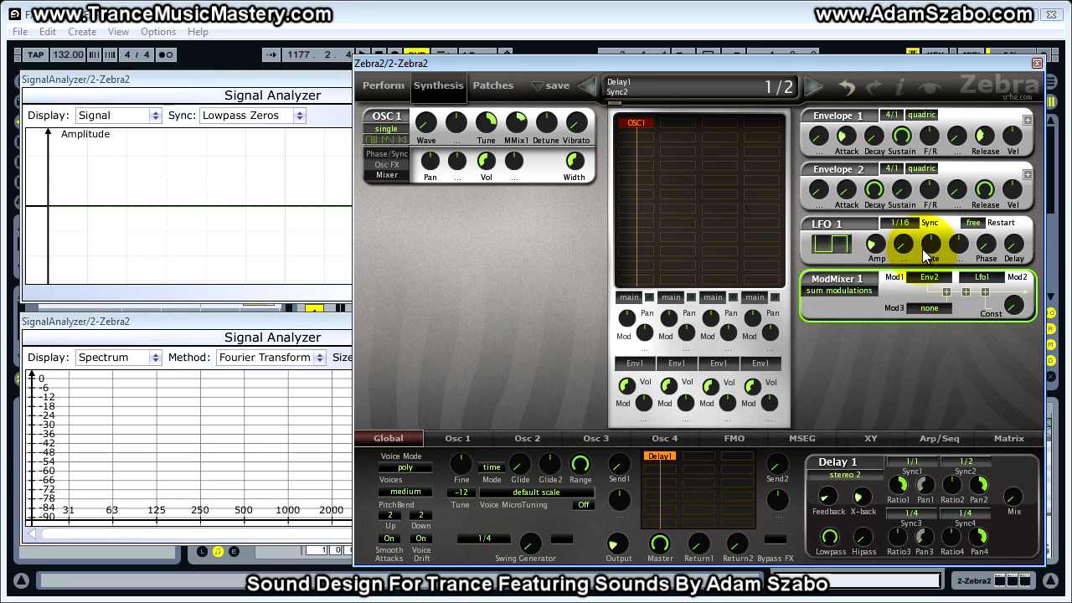
pyautogui.click(957, 492)
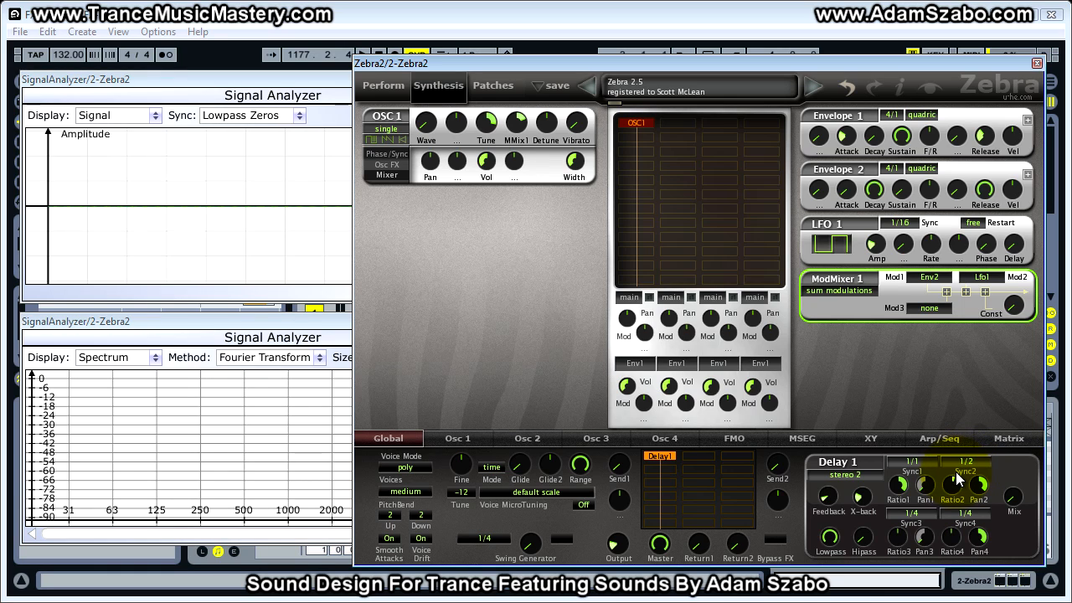
# Raise Delay 1's mix and feedback to moderate levels
pyautogui.click(1014, 499)
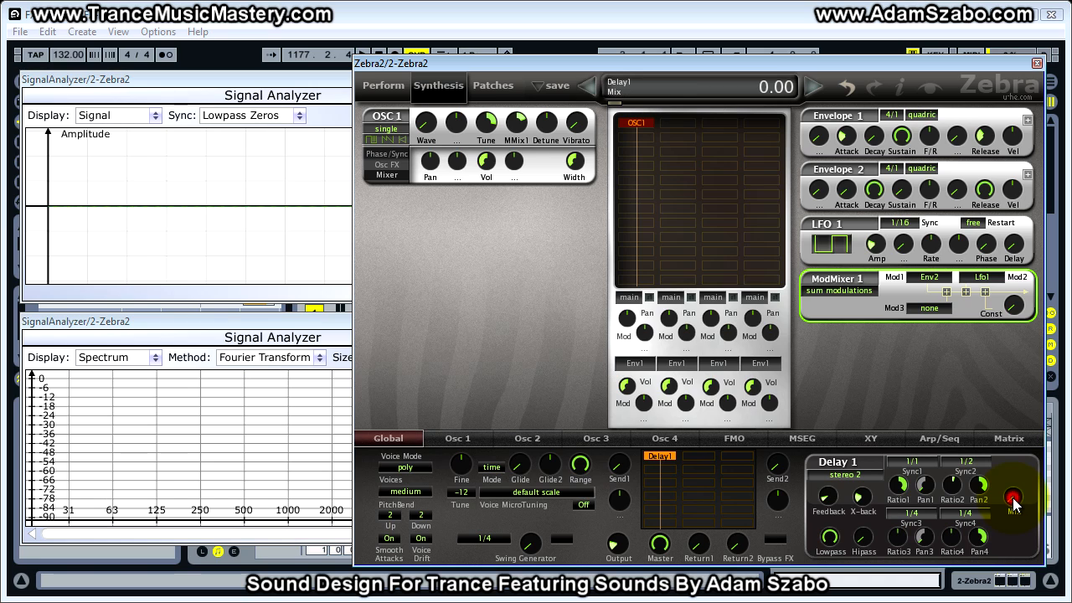
pyautogui.moveTo(1013, 499); pyautogui.dragTo(1011, 496)
pyautogui.moveTo(1010, 456); pyautogui.dragTo(1008, 443)
pyautogui.click(865, 499)
pyautogui.moveTo(867, 502); pyautogui.dragTo(823, 457)
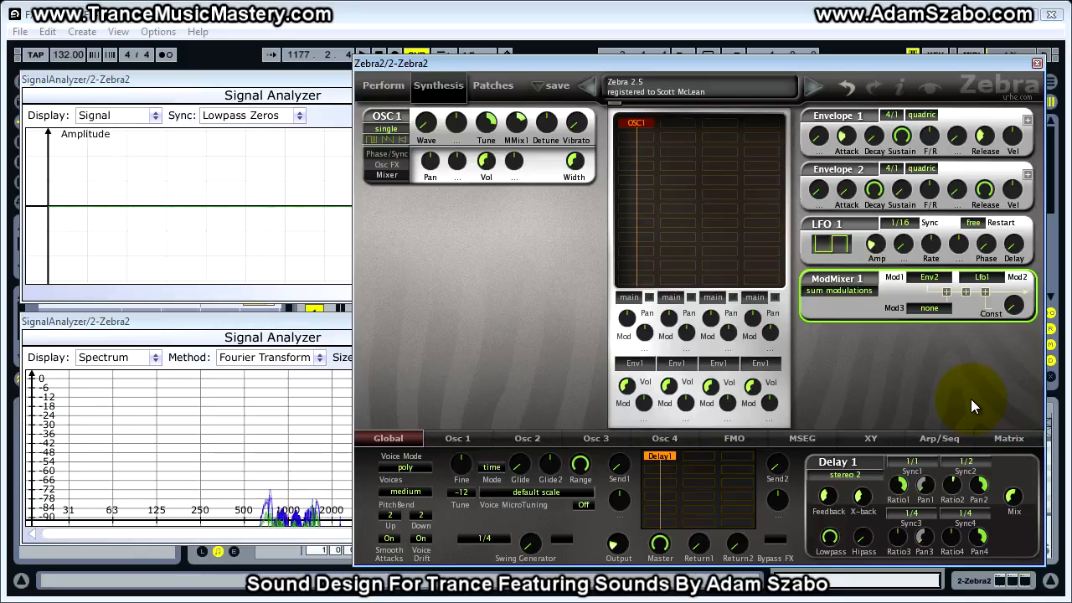
# Add the Rev1 reverb below Delay1 in the effects grid, with dry at 100 and wet at 29.50
pyautogui.click(664, 460)
pyautogui.click(720, 305)
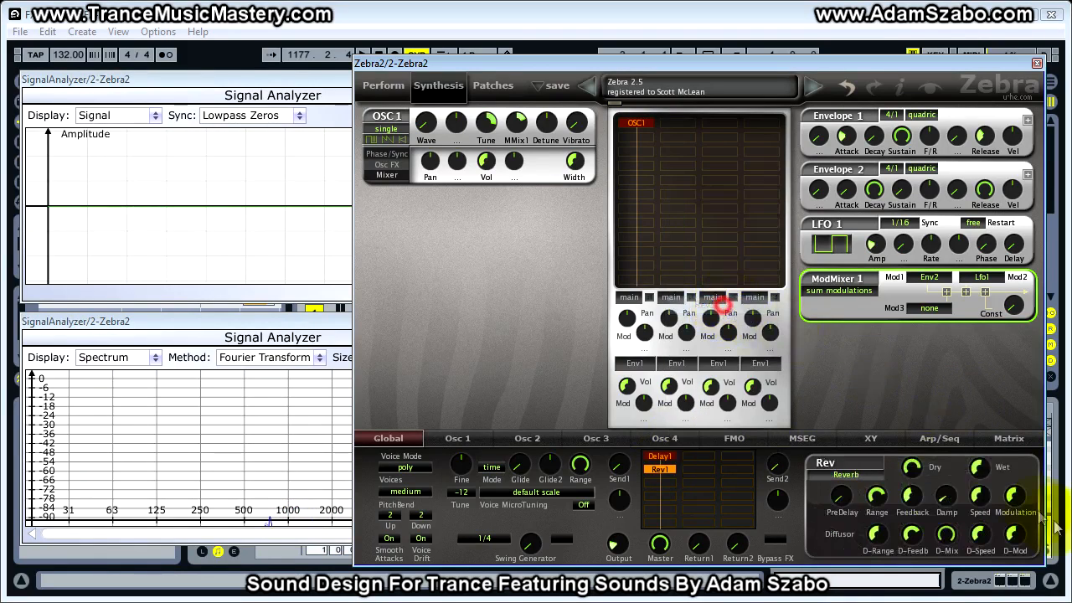
pyautogui.moveTo(915, 470); pyautogui.dragTo(920, 351)
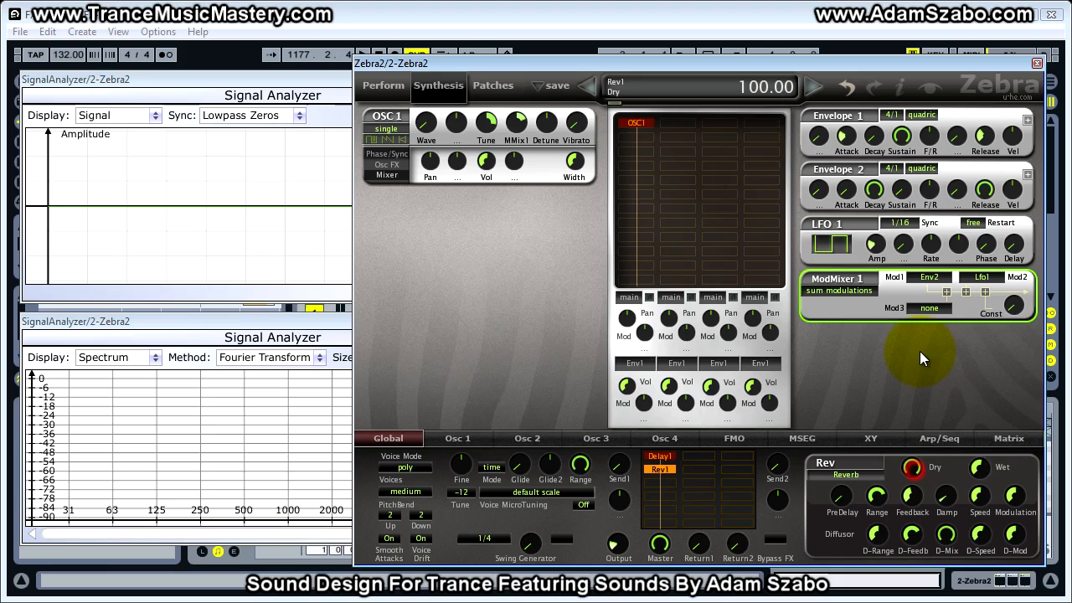
pyautogui.moveTo(986, 475)
pyautogui.mouseDown()
pyautogui.moveTo(981, 545)
pyautogui.moveTo(980, 477)
pyautogui.mouseUp()
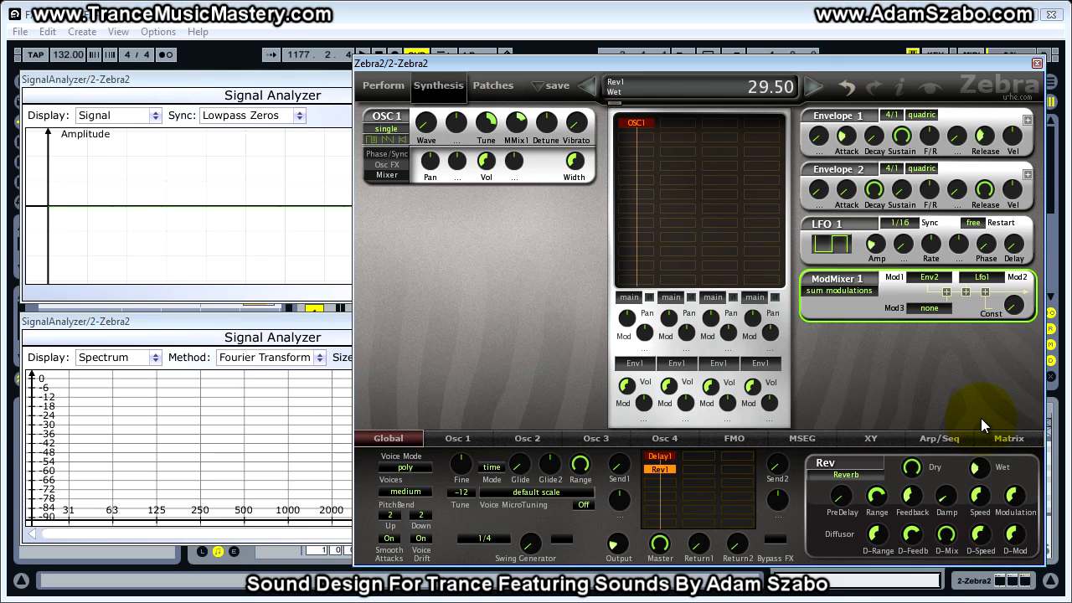
pyautogui.click(920, 410)
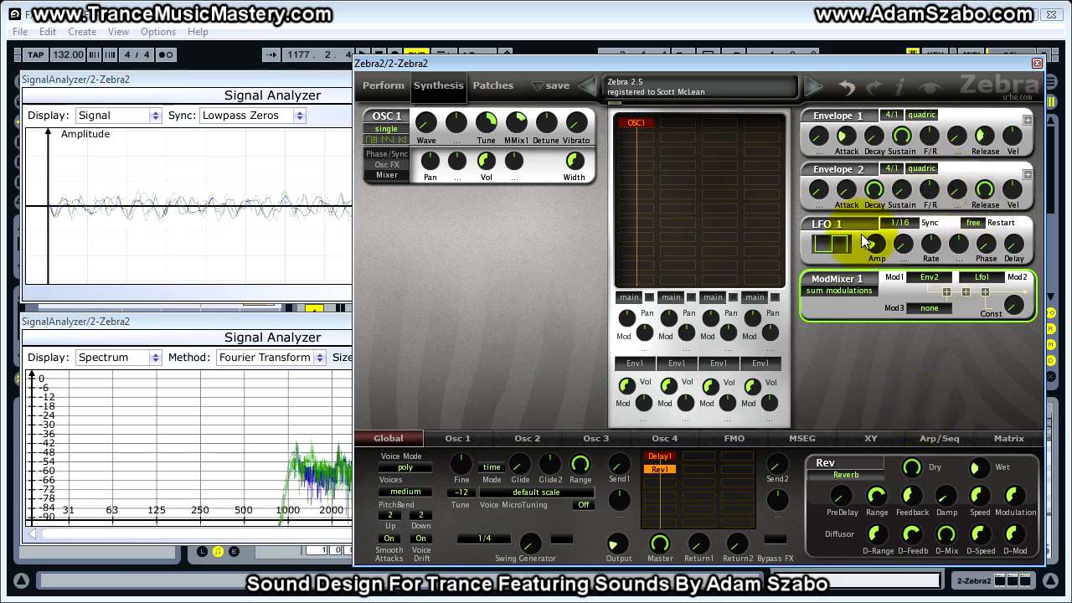
# Bring the spectrum and waveform Signal Analyzer windows forward to examine the sound, and return to the synth window
pyautogui.click(350, 315)
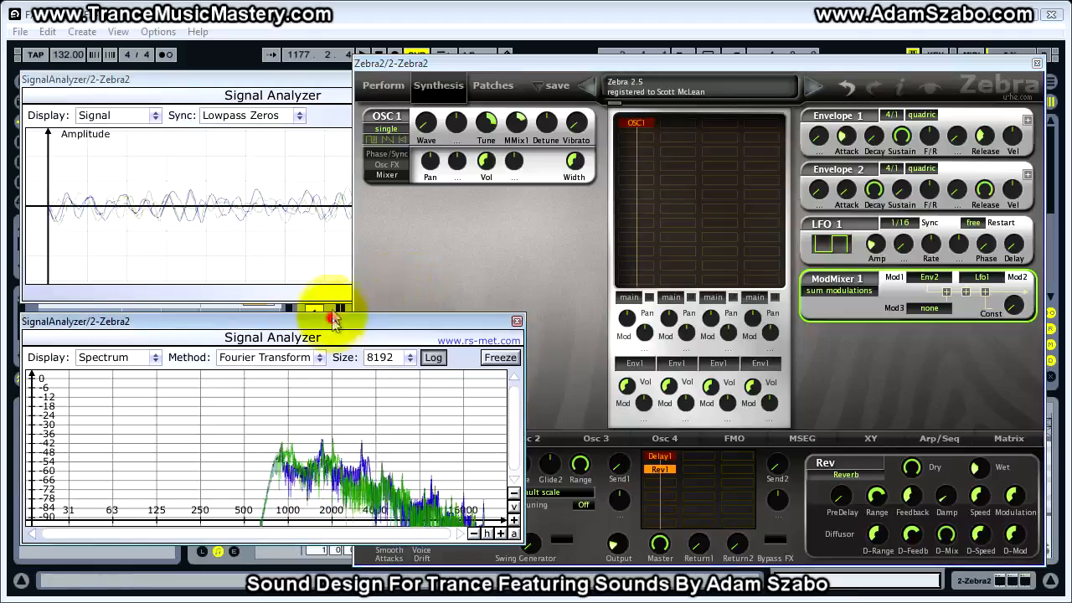
pyautogui.click(329, 82)
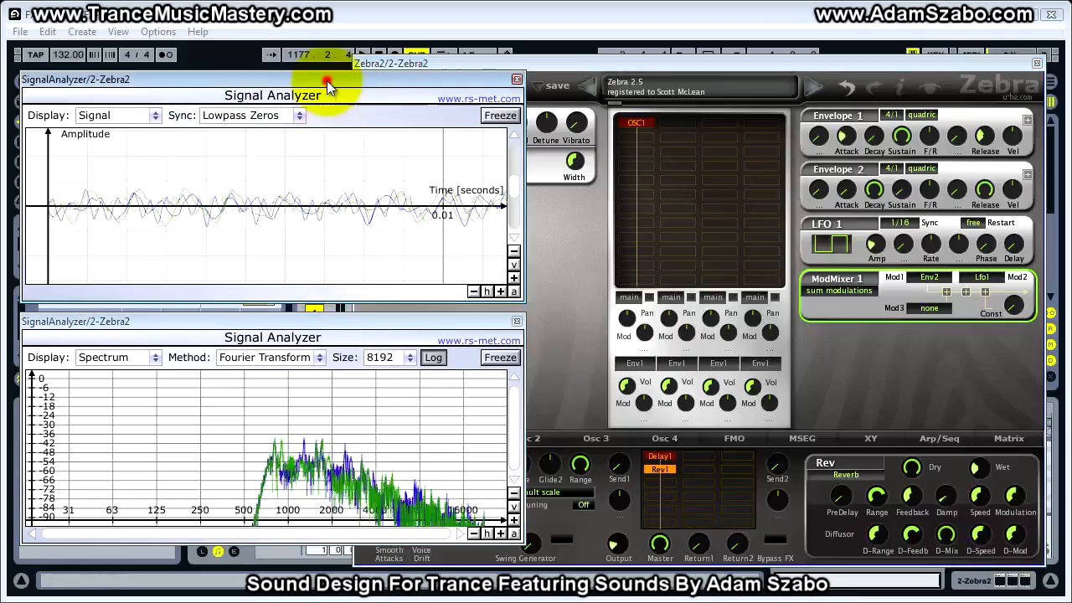
pyautogui.click(554, 247)
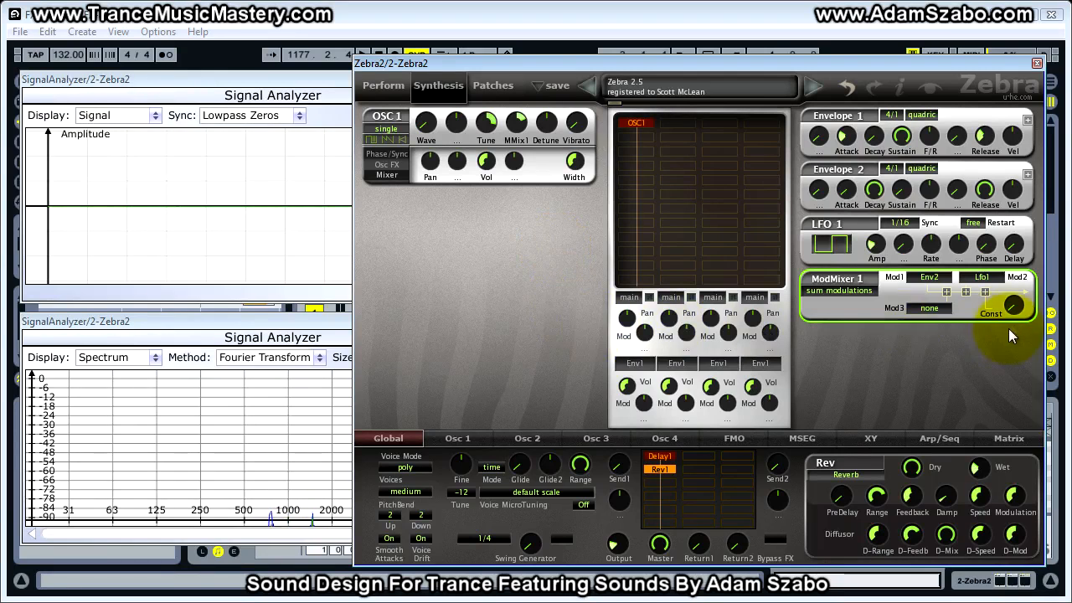
# Set ModMixer 1's Mod1 source to none and switch off the Delay1 and Rev1 effects
pyautogui.click(937, 285)
pyautogui.click(967, 131)
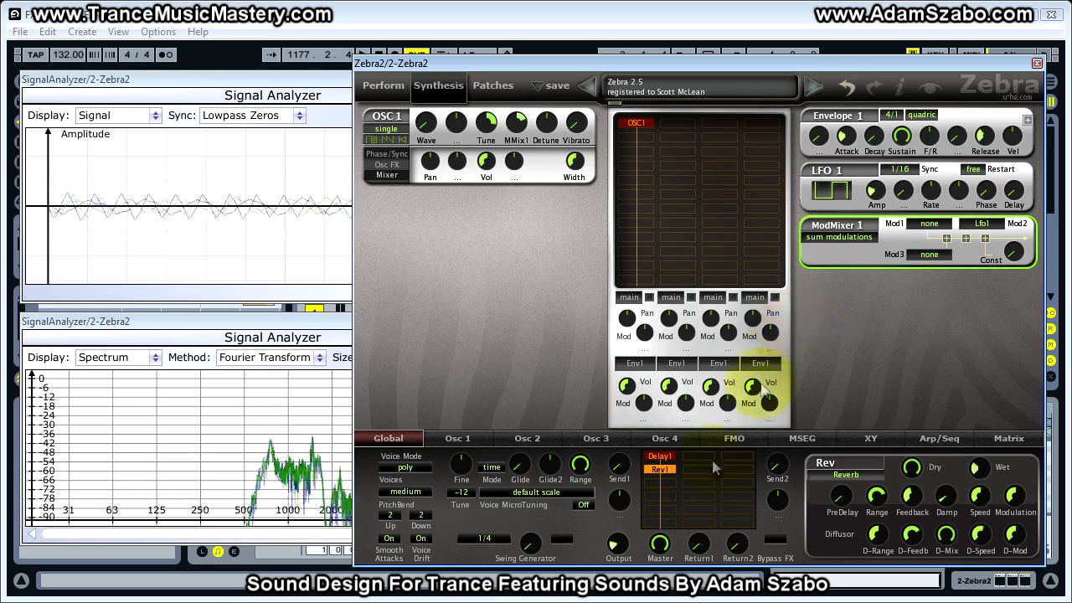
pyautogui.click(657, 456)
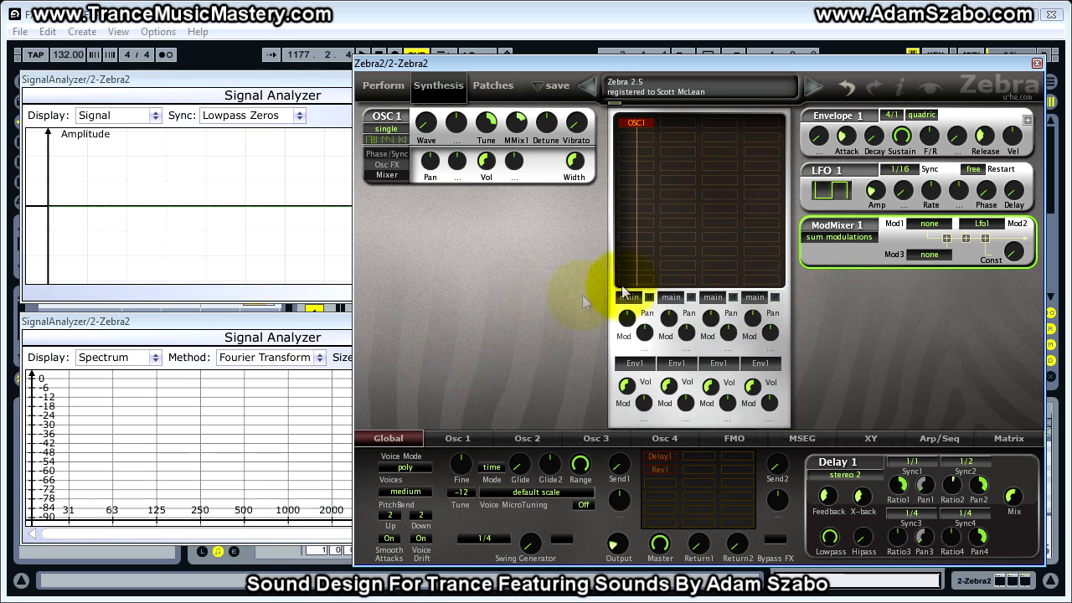
# Reassign Env2 as ModMixer 1's Mod1 source and switch Delay1 and Rev1 back on
pyautogui.click(924, 222)
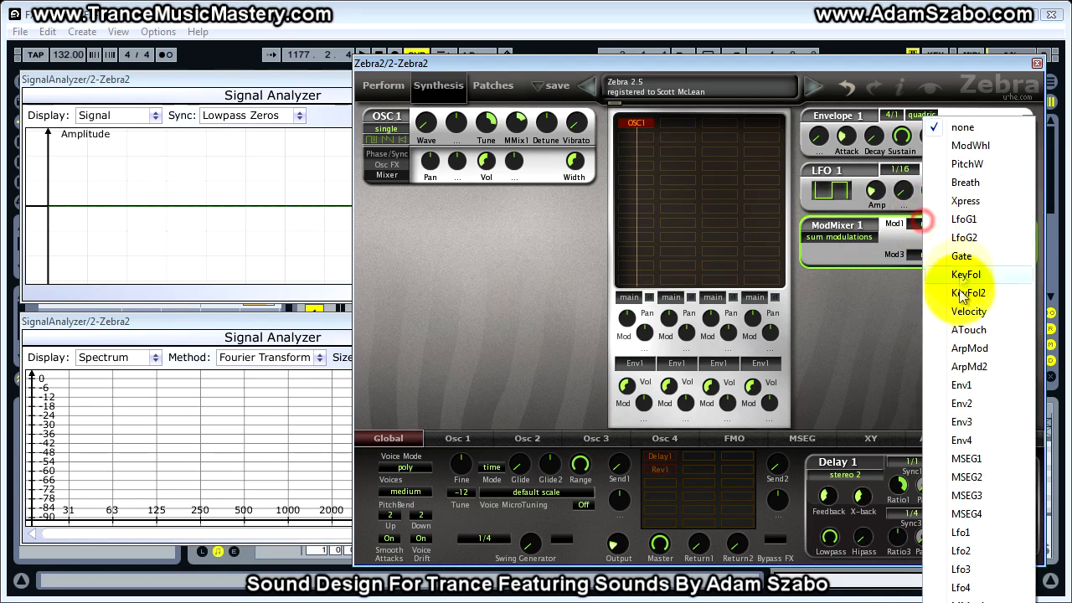
pyautogui.click(976, 397)
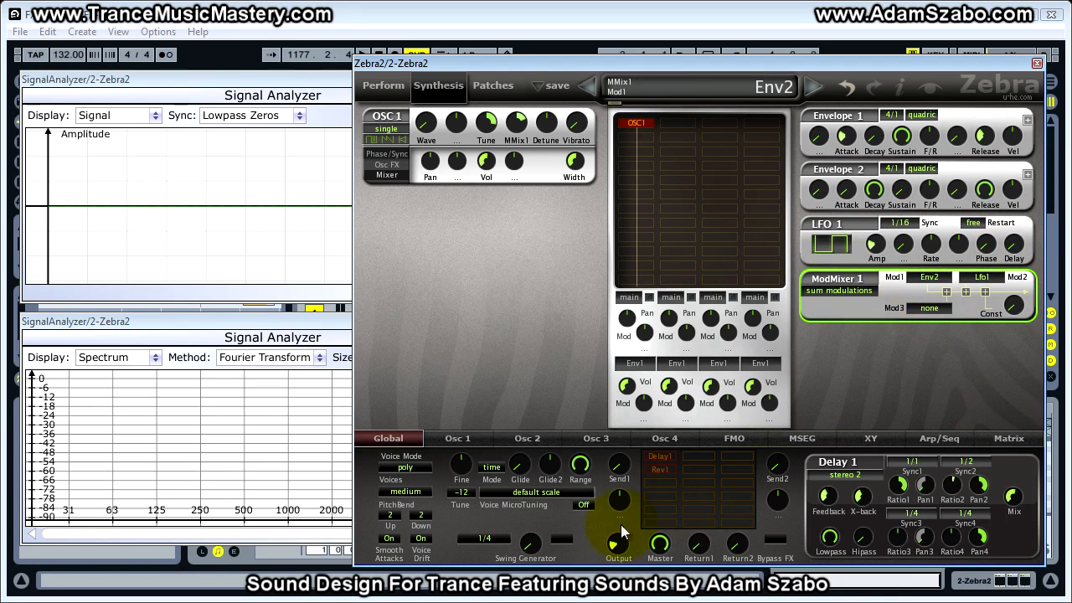
pyautogui.click(670, 471)
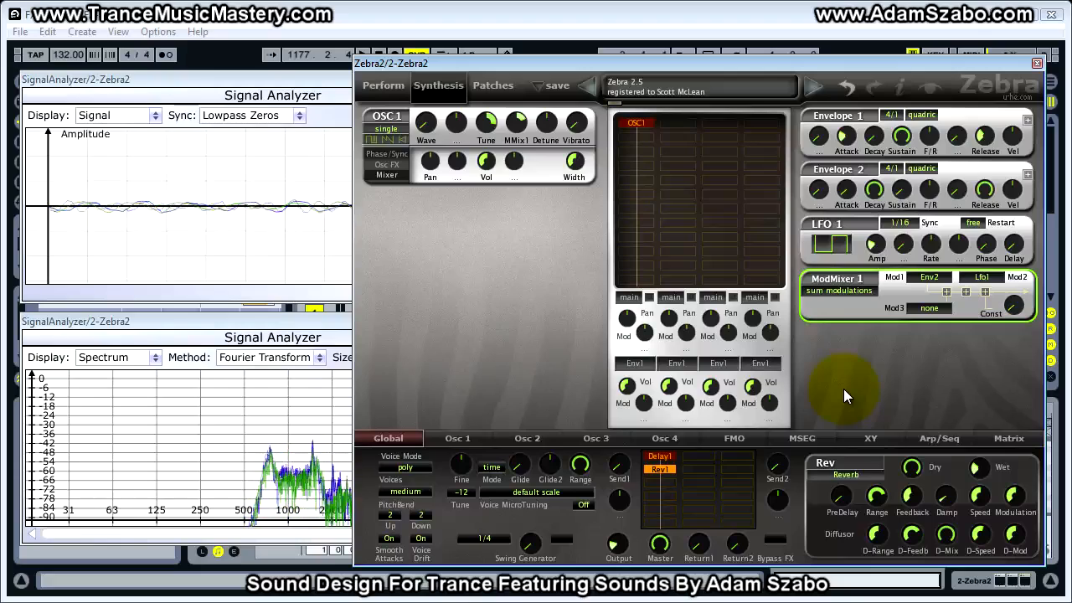
# Turn on the global effects bypass
pyautogui.click(778, 540)
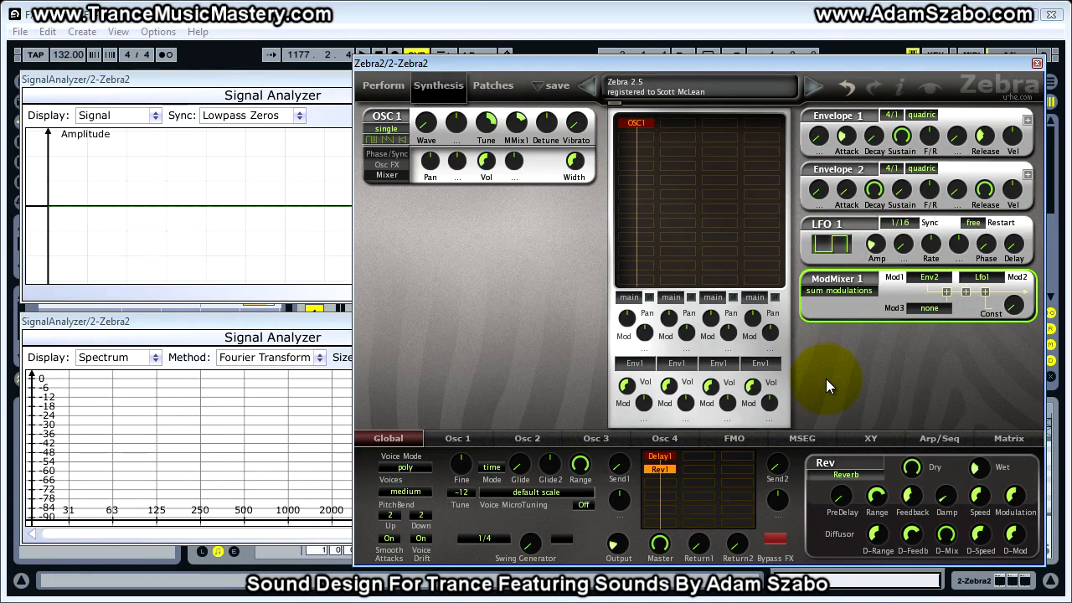